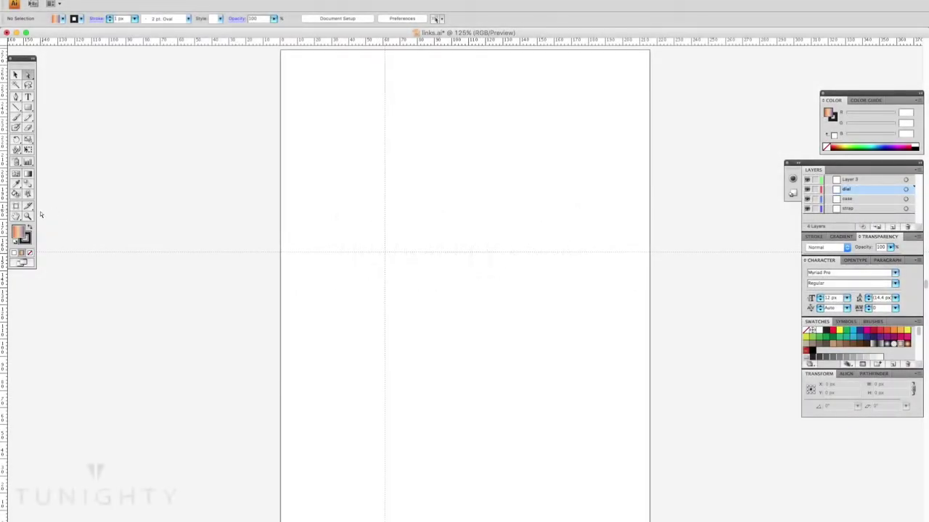
Switch from the Rectangle tool to the Ellipse tool in the toolbox flyout.
left_click_drag(27, 108, 56, 107)
Create a 22.4 × 27.6 px ellipse with a 0.25 px stroke and zoom in on it.
left_click(405, 289)
key("Return")
key("super+equal")
key("d")
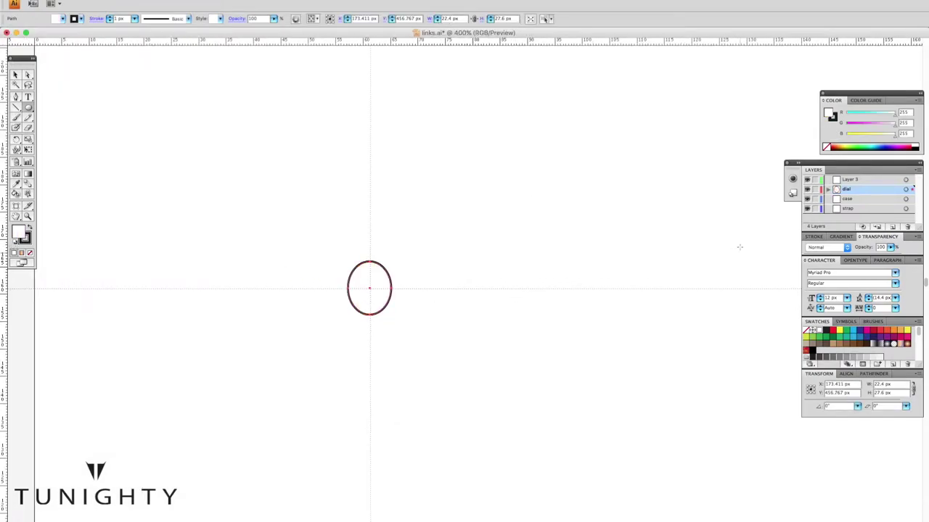
left_click(813, 237)
left_click(868, 247)
key("z")
left_click_drag(373, 207, 371, 343)
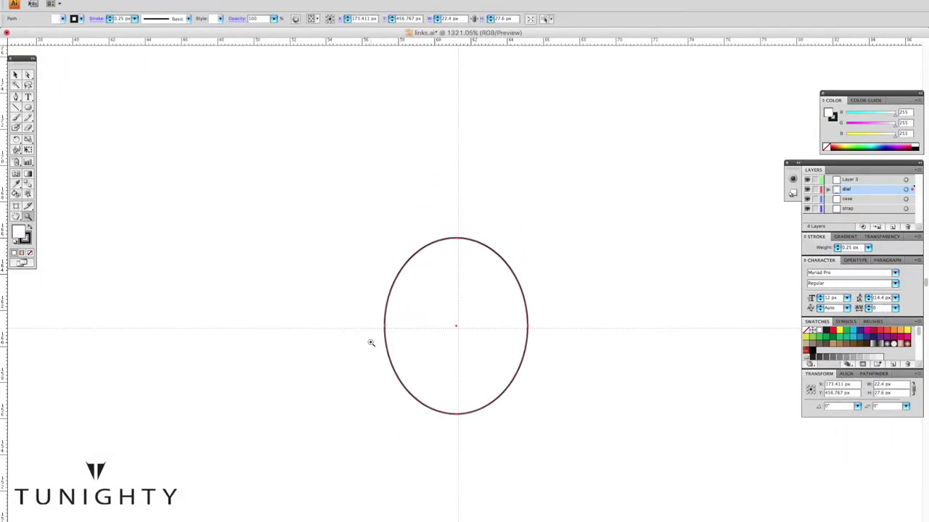
Offset the oval's path, combine both ovals into a compound ring, and fill it with a radial gradient.
left_click(234, 196)
left_click(675, 218)
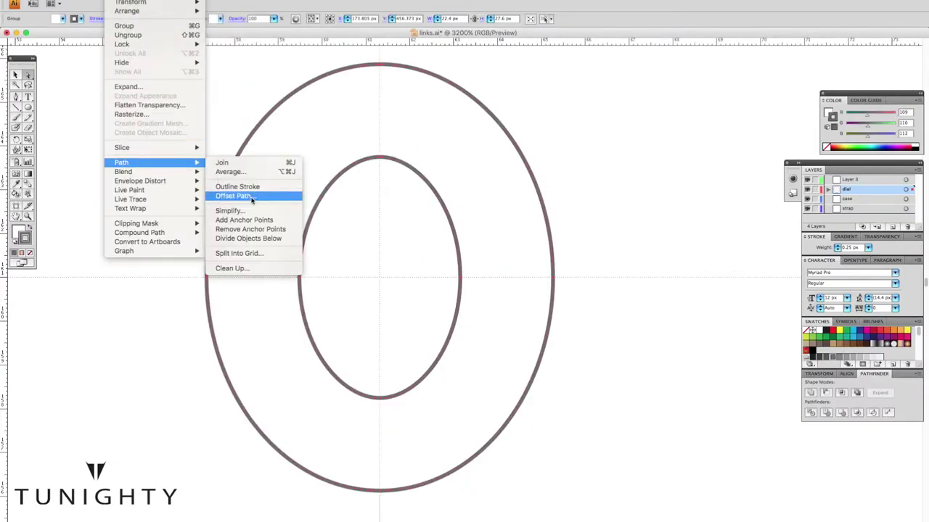
left_click(252, 201)
key("Return")
left_click(108, 241)
left_click(278, 110)
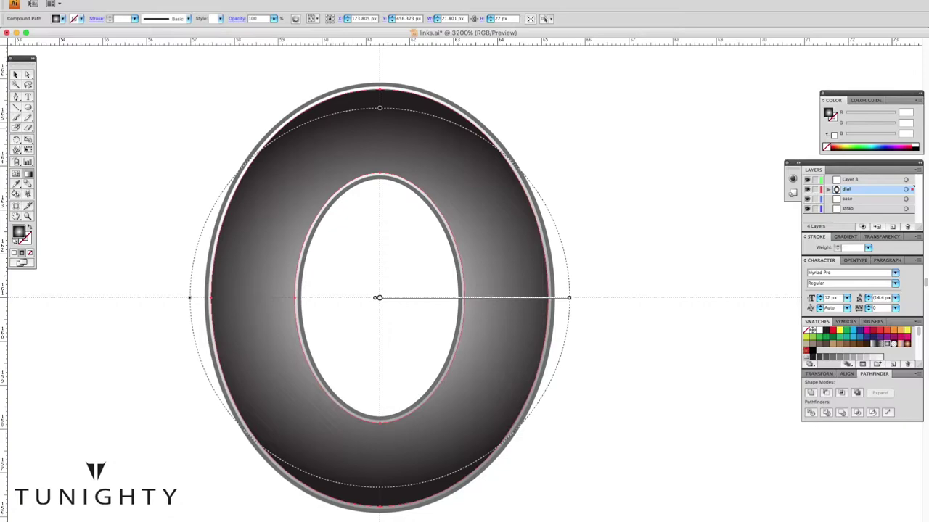
Move a white stop to the gradient's middle and shift the stops for a light metallic ring.
key("ctrl+minus")
left_click(844, 236)
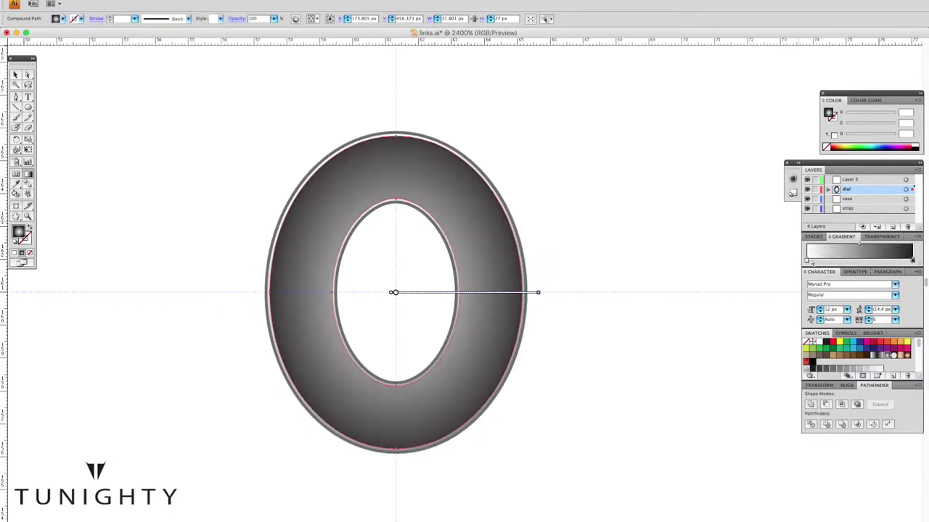
left_click_drag(807, 260, 863, 259)
key("ctrl+minus")
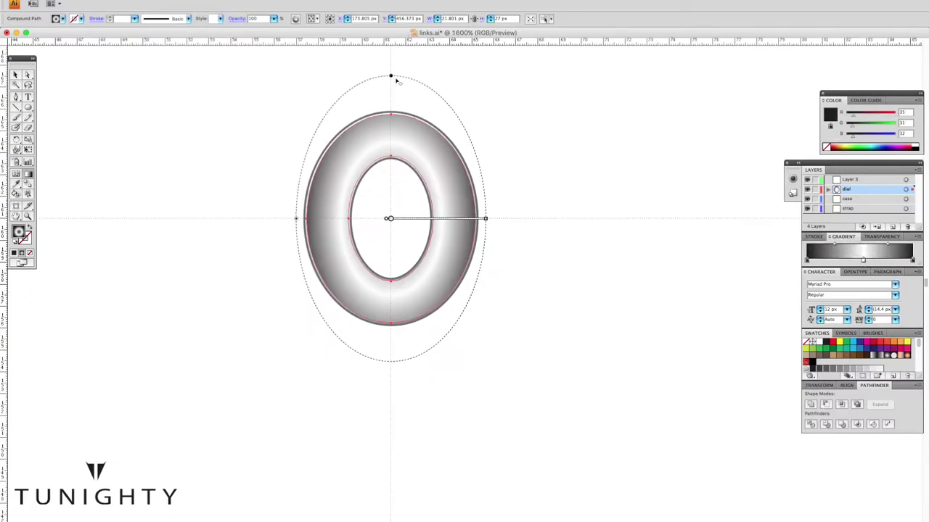
key("ctrl+plus")
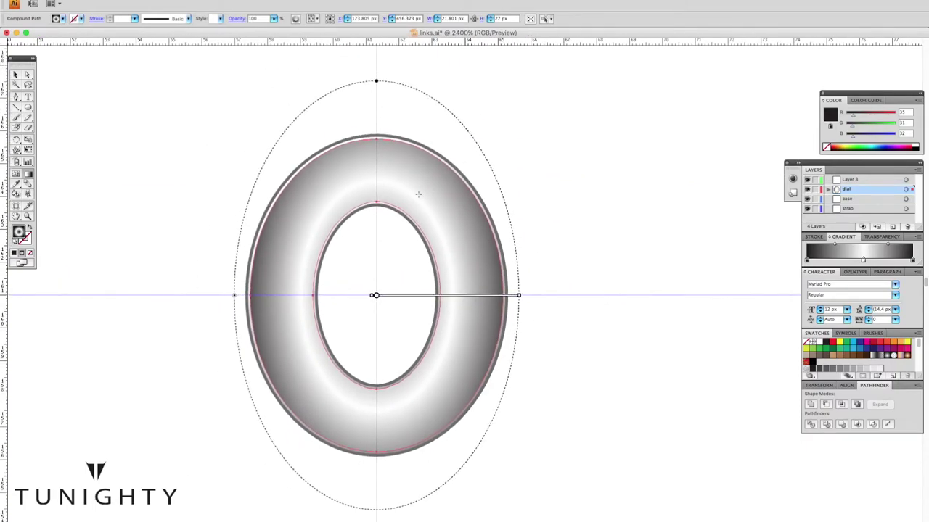
mouse_move(862, 260)
left_mouse_down()
mouse_move(891, 263)
mouse_move(879, 262)
left_mouse_up()
key("super+minus")
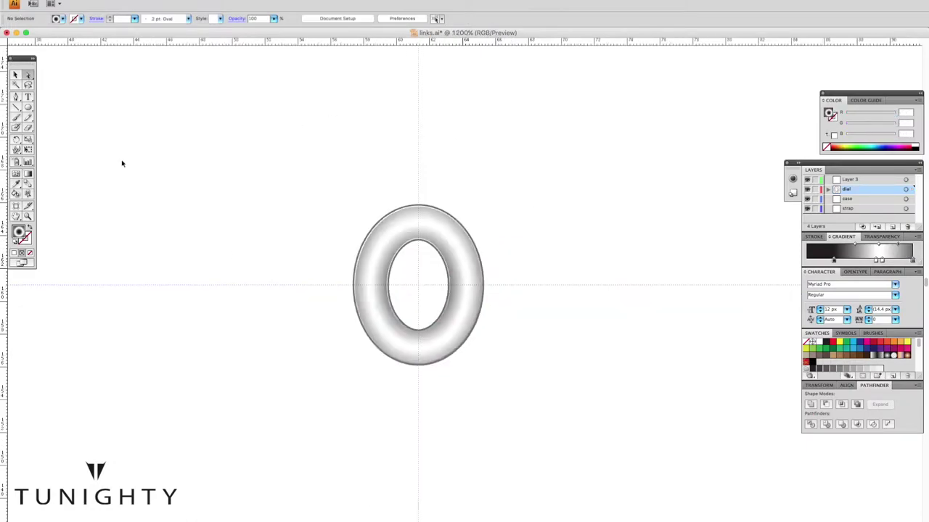
key("super+equal")
key("super+equal")
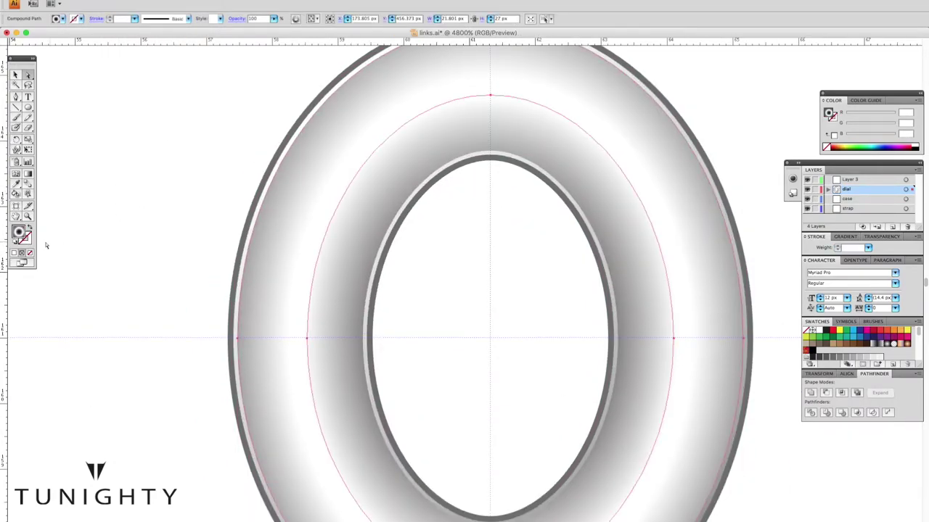
Give the ring's outline paths a black 0.25 px stroke.
left_click(15, 243)
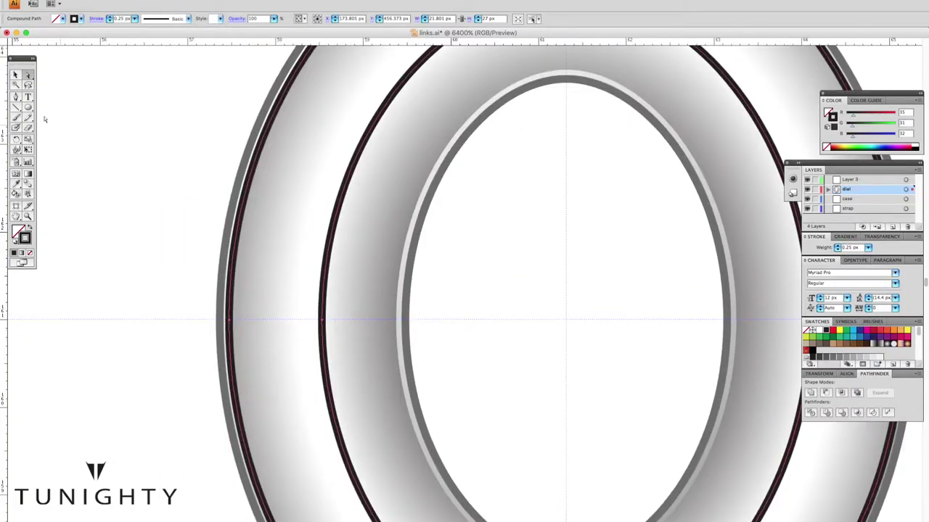
left_click(339, 217)
key("ctrl+z")
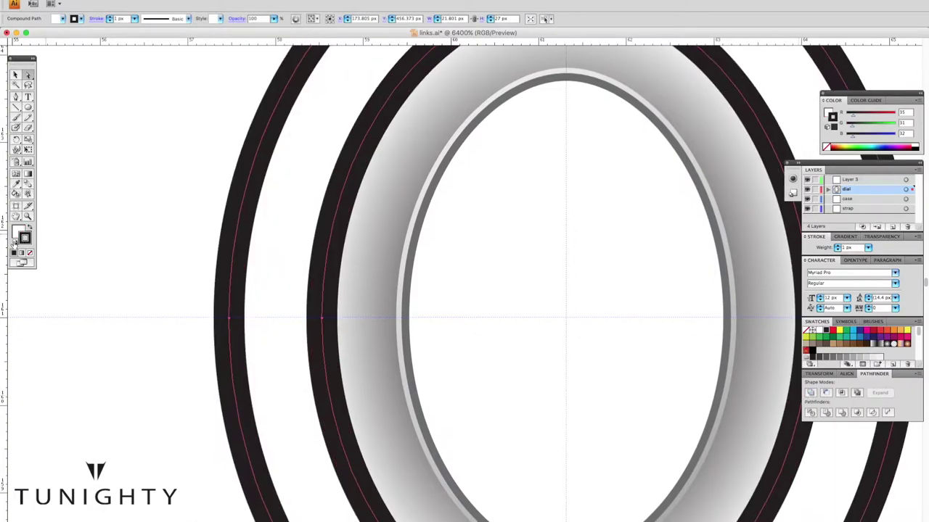
left_click(809, 412)
left_click(868, 248)
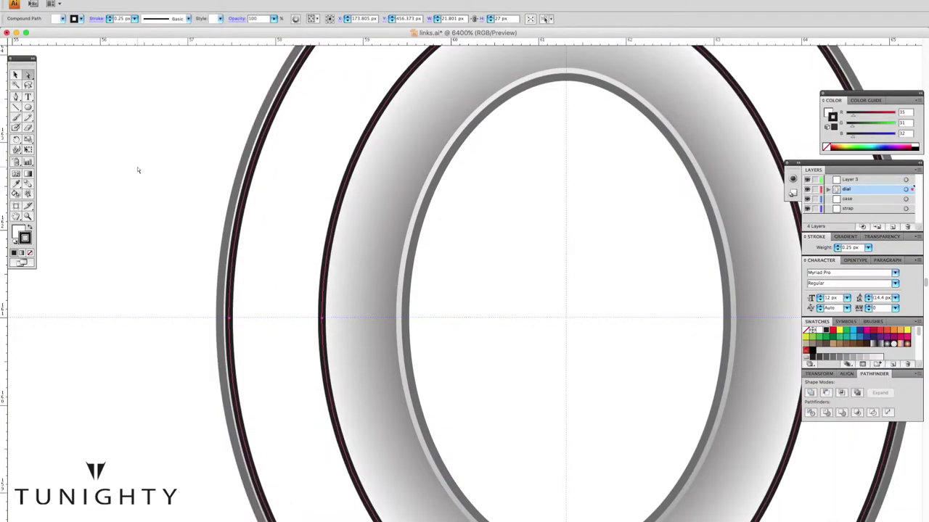
left_click(229, 258)
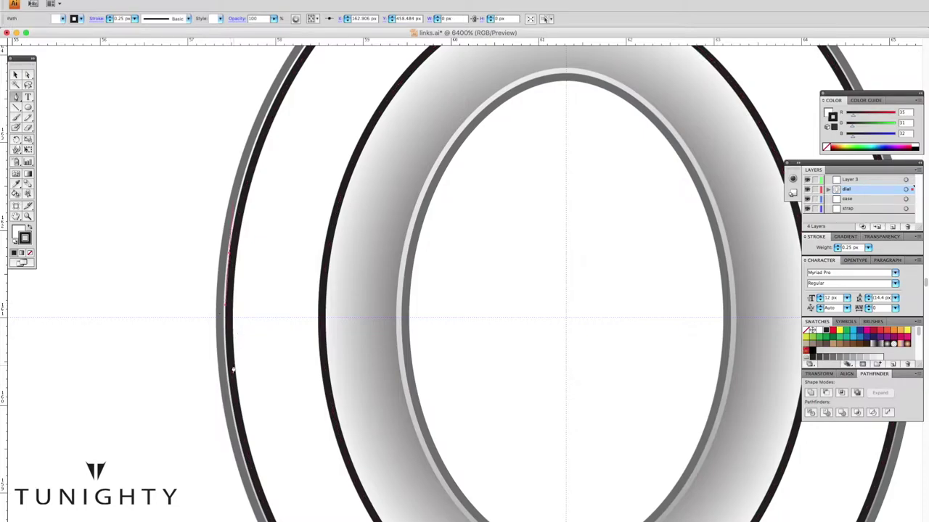
Draw a hook curve on the ring's left side and refine its anchors with Direct Selection.
left_click(227, 370)
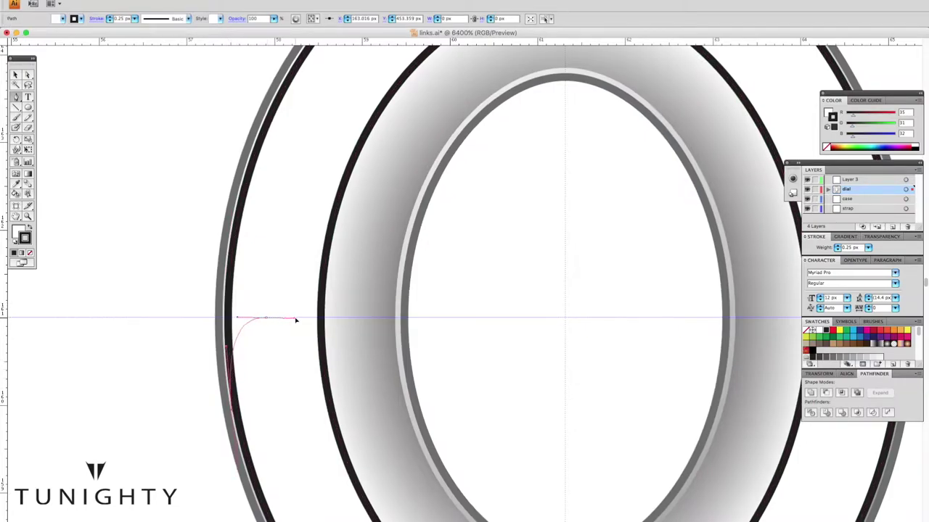
left_click_drag(266, 318, 310, 318)
left_click(371, 512)
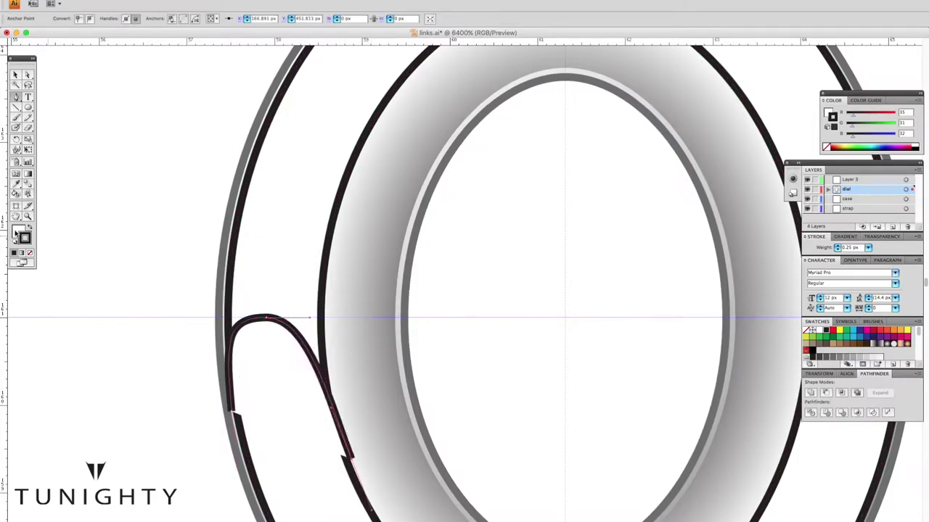
key("a")
mouse_move(271, 320)
left_mouse_down()
mouse_move(331, 322)
mouse_move(332, 412)
left_mouse_up()
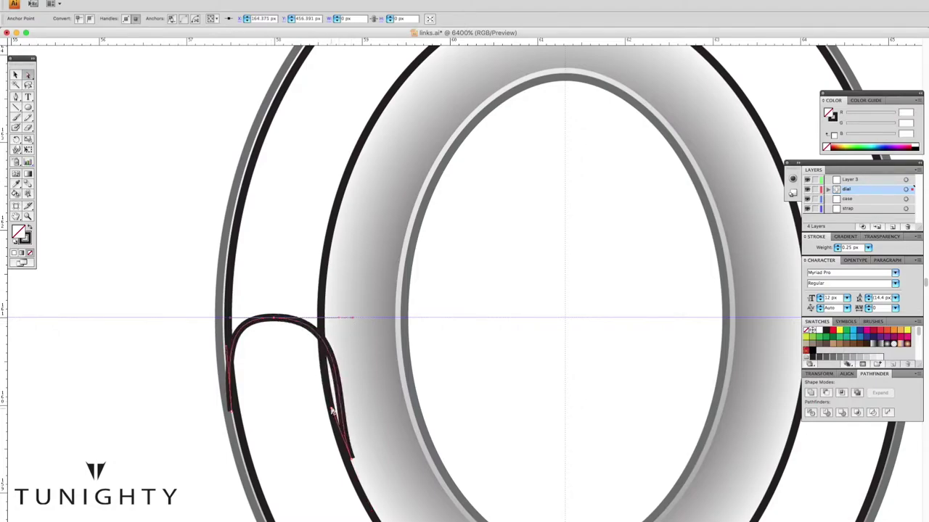
left_click_drag(313, 375, 310, 361)
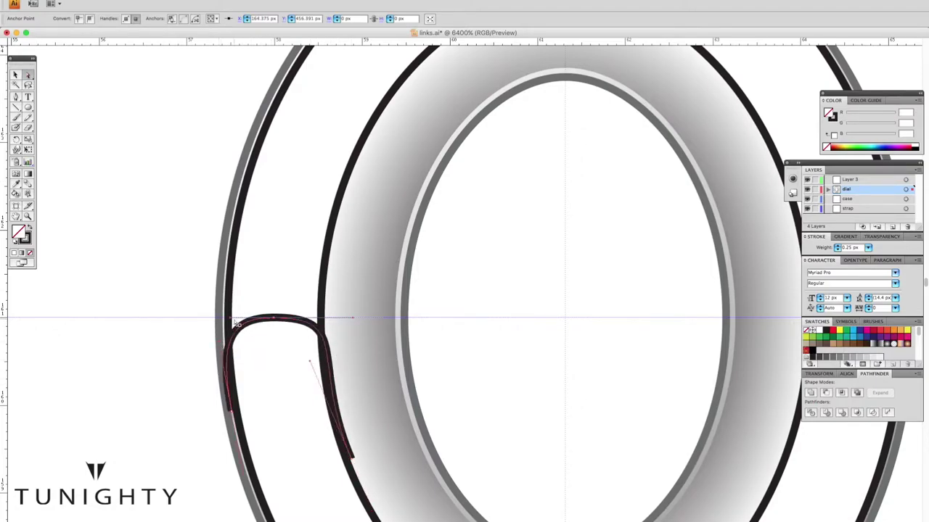
left_click(202, 400)
left_click(321, 362)
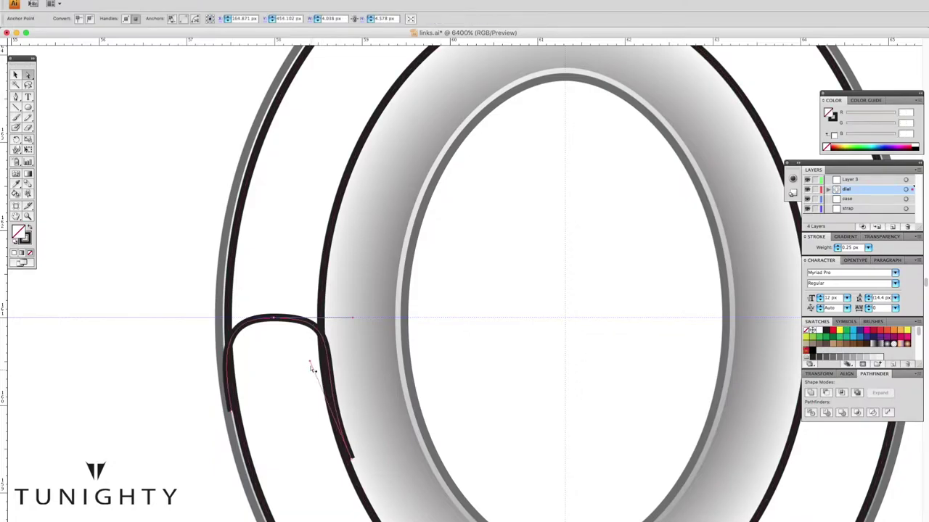
left_click_drag(310, 361, 294, 365)
left_click(274, 319)
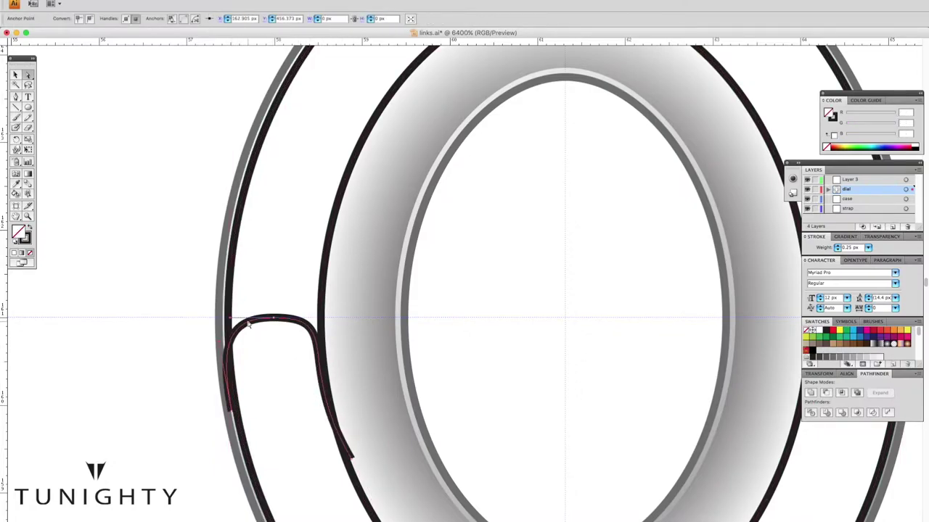
left_click_drag(239, 437, 247, 437)
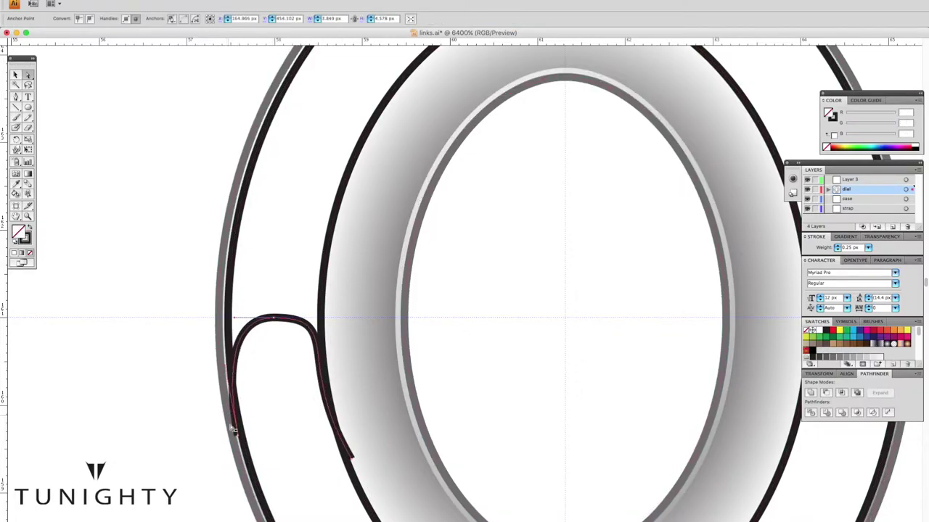
left_click(179, 350)
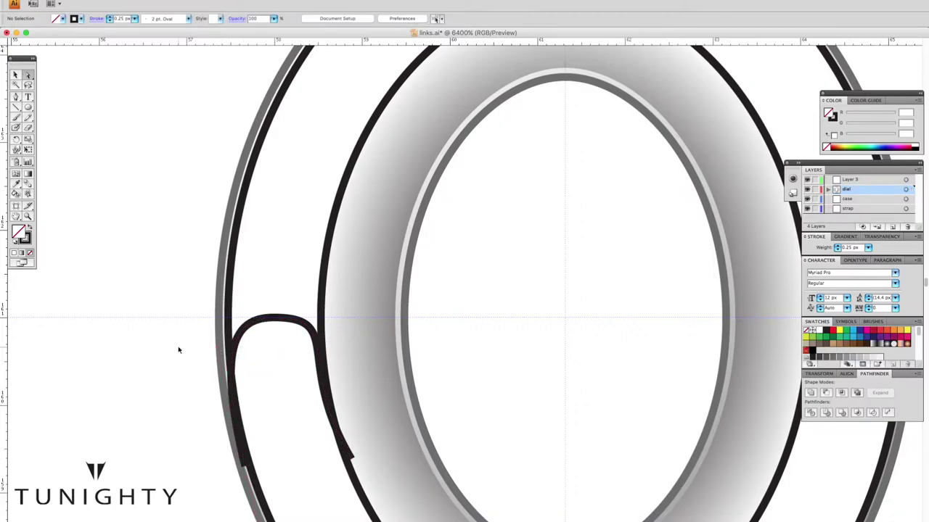
Try a mirrored copy of the hook, discard it, and draw a matching hook on the right.
key("ctrl+minus")
key("ctrl+minus")
key("ctrl+minus")
key("ctrl+plus")
key("ctrl+plus")
key("ctrl+plus")
key("ctrl+z")
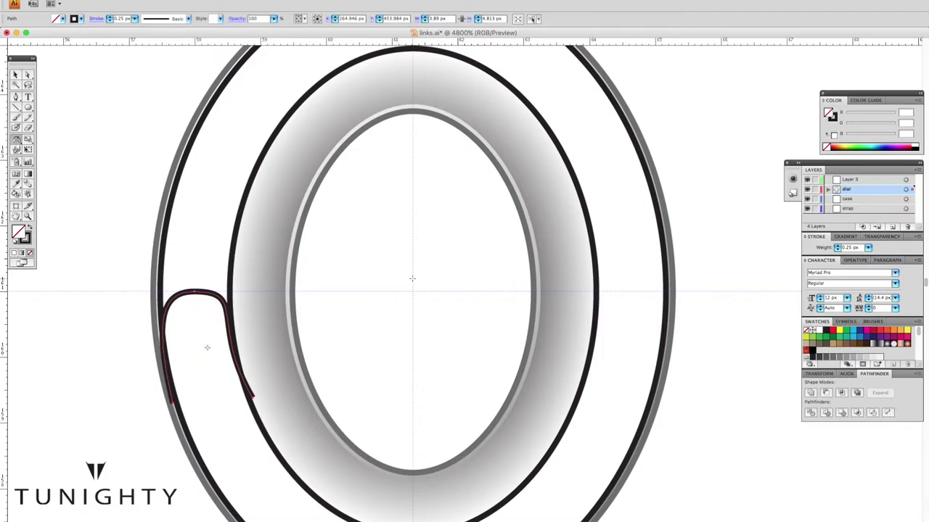
left_click(412, 277, "alt")
left_click(658, 238)
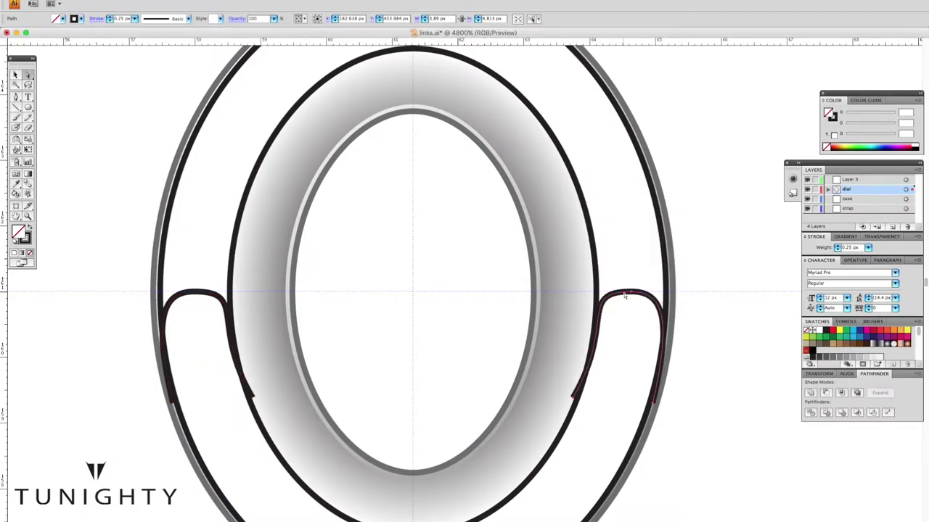
key("Delete")
key("ctrl+plus")
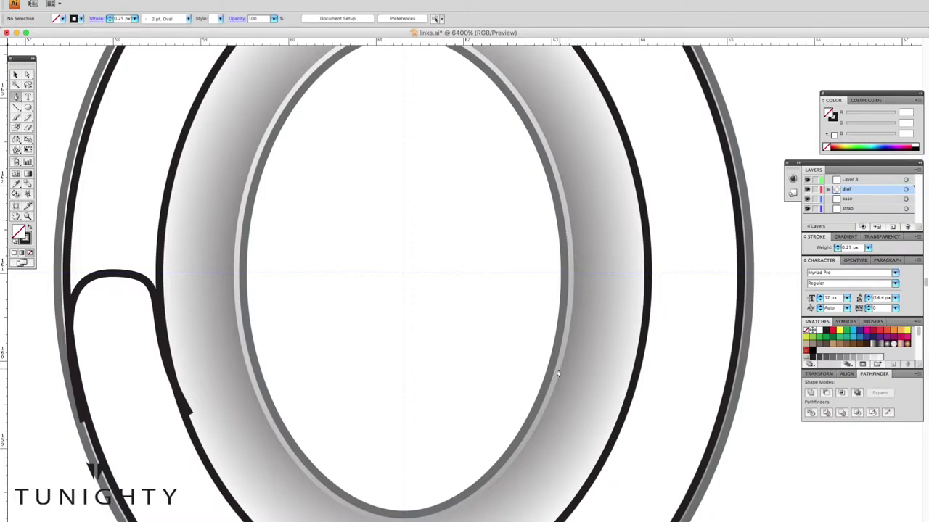
mouse_move(557, 374)
left_mouse_down()
mouse_move(571, 298)
mouse_move(640, 275)
left_mouse_up()
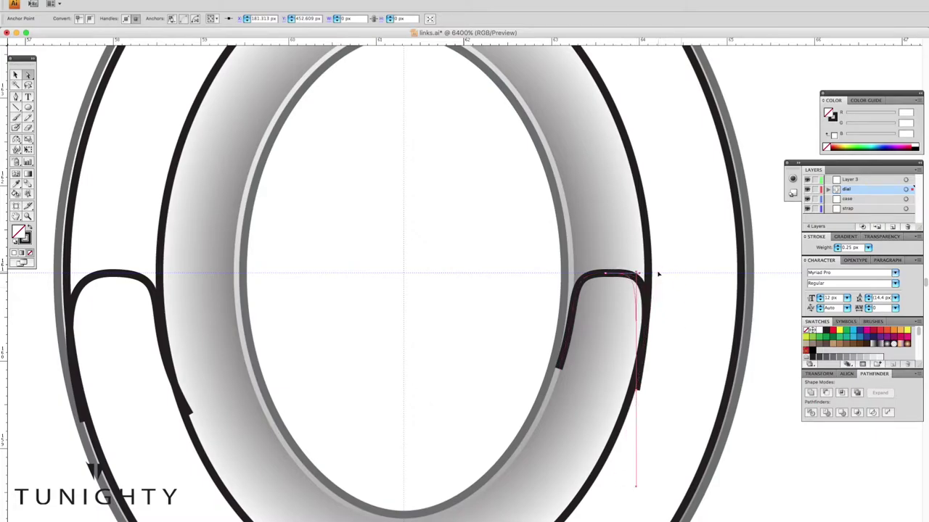
key("ctrl+minus")
key("ctrl+a")
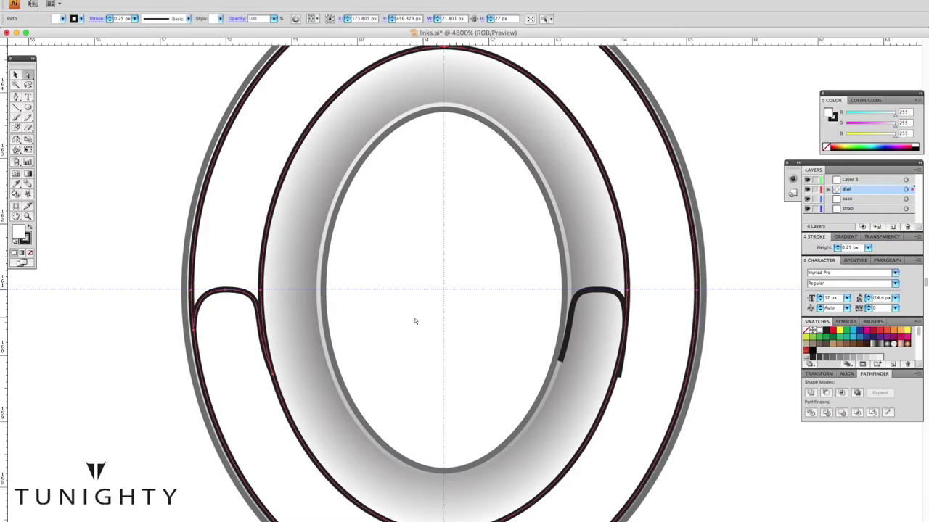
Delete the right halves of the black outline paths.
left_click(415, 321)
scroll(622, 230, "up", 3)
left_click(621, 230)
key("Delete")
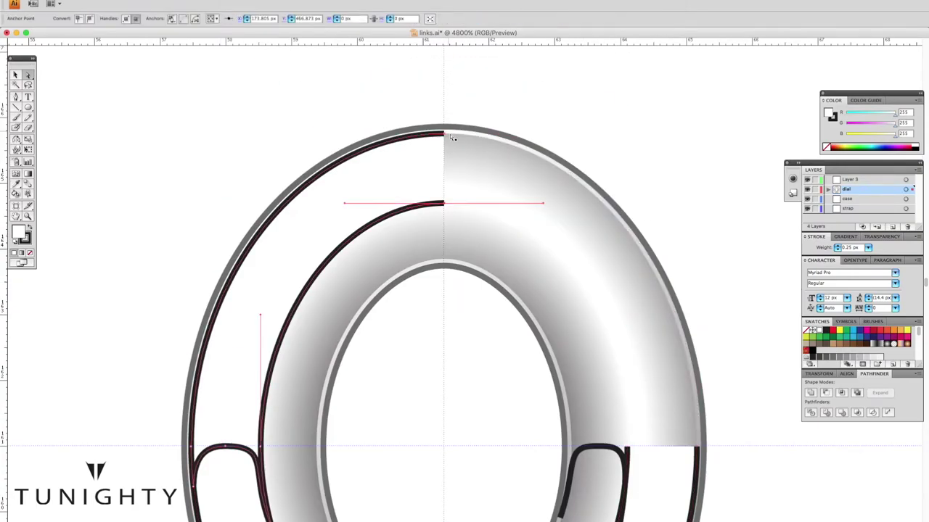
scroll(476, 167, "down", 4)
left_click(649, 330)
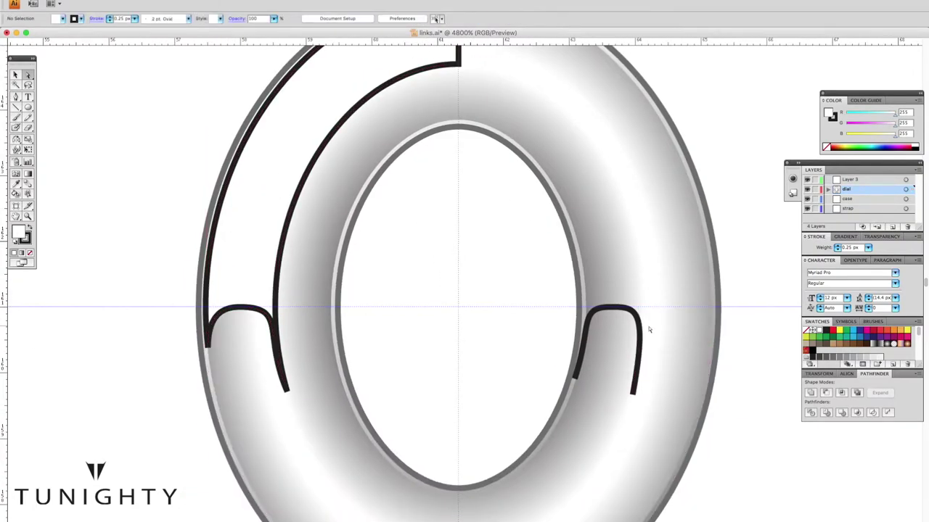
scroll(649, 331, "up", 3)
scroll(650, 330, "left", 3)
Replace the left fold's stroke with a Multiply gradient fill, redragging its direction, then undo the last changes.
left_click(407, 211)
left_click(29, 252)
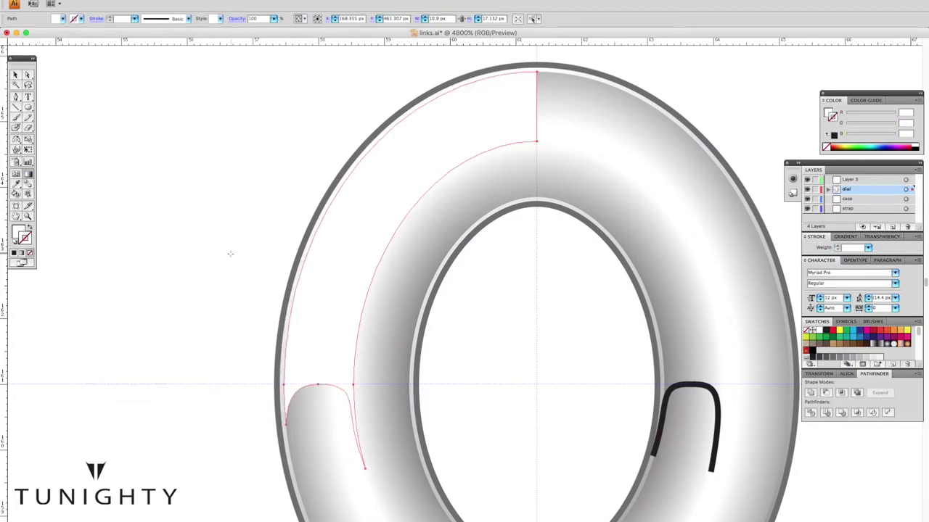
left_click(21, 252)
left_click_drag(348, 149, 498, 384)
key("super+minus")
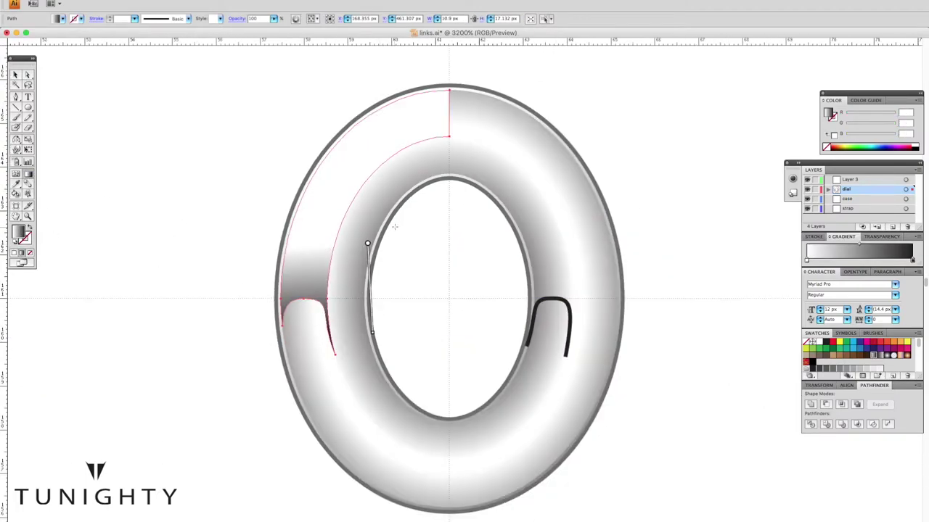
left_click_drag(367, 203, 337, 434)
left_click(880, 237)
mouse_move(312, 231)
left_mouse_down()
mouse_move(313, 344)
mouse_move(360, 228)
mouse_move(357, 263)
left_mouse_up()
left_click_drag(370, 383, 365, 245)
left_click(135, 137)
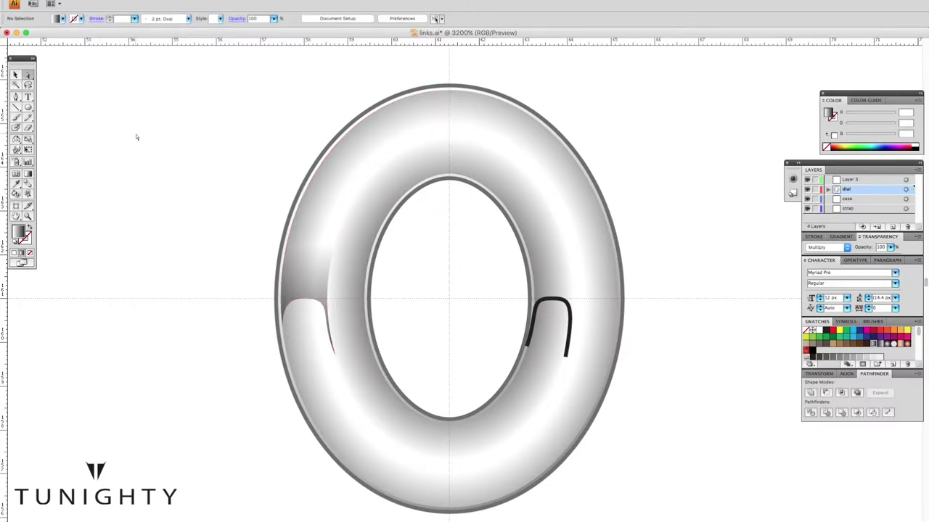
key("ctrl+z")
key("ctrl+z")
key("ctrl+z")
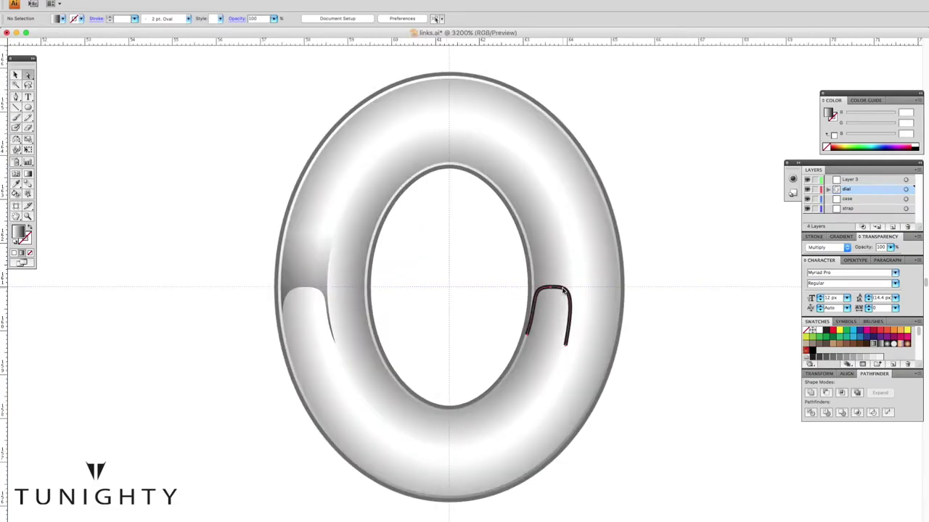
key("ctrl+z")
key("ctrl+z")
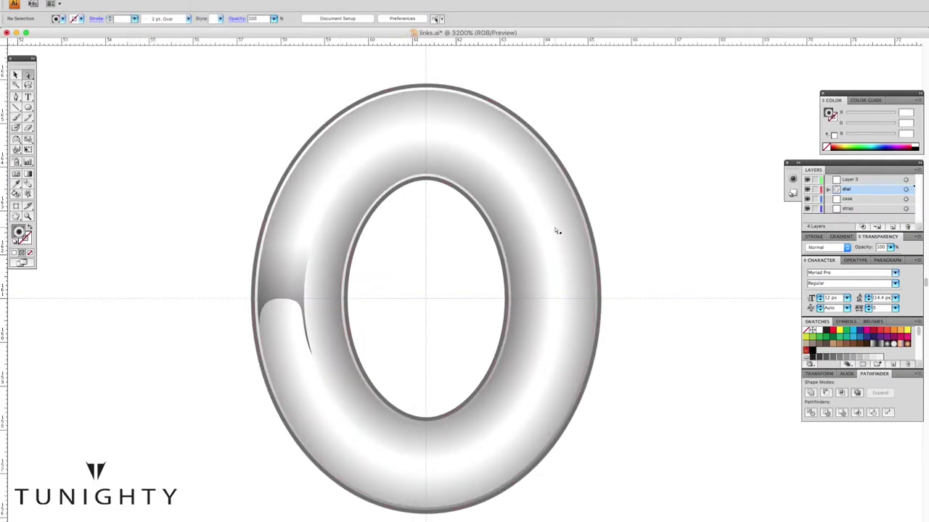
Darken the ring's outer gradient stop and reshape the right hook path into an S-bend.
left_click(841, 237)
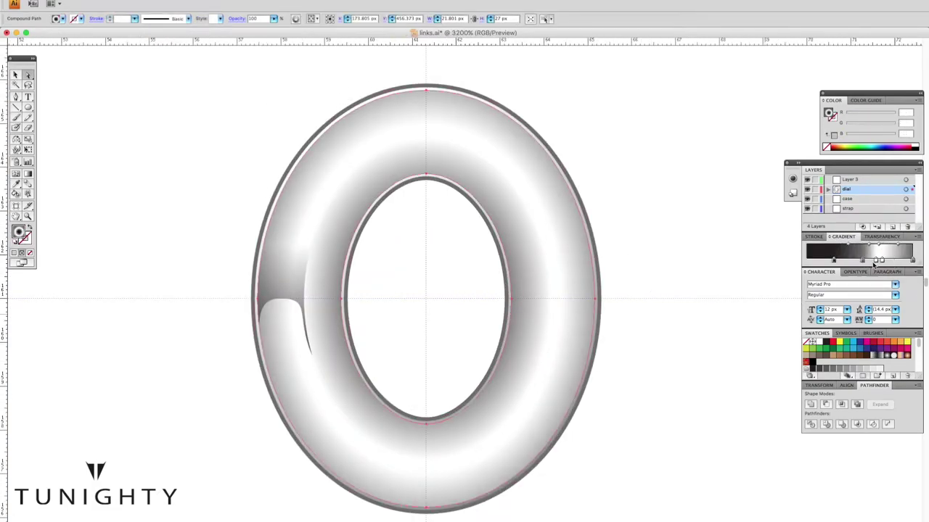
left_click_drag(874, 261, 903, 262)
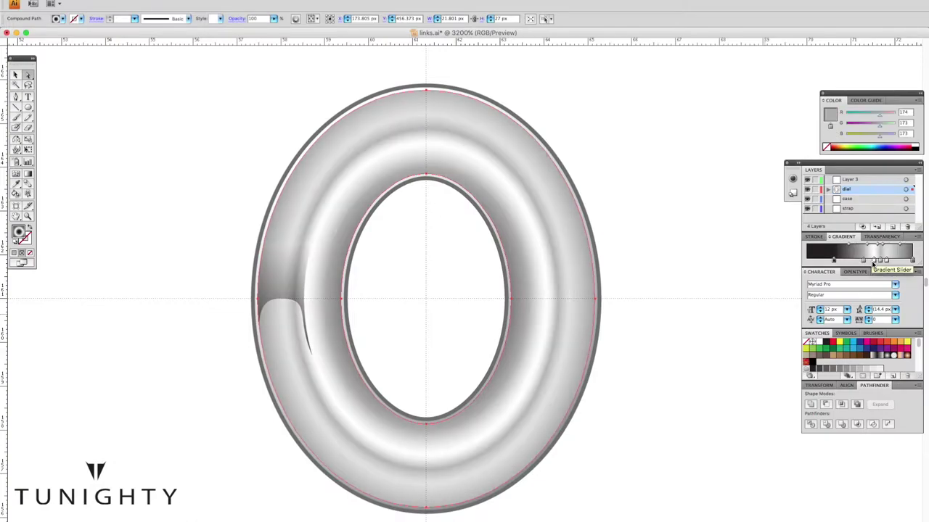
key("ctrl+plus")
left_click(568, 290)
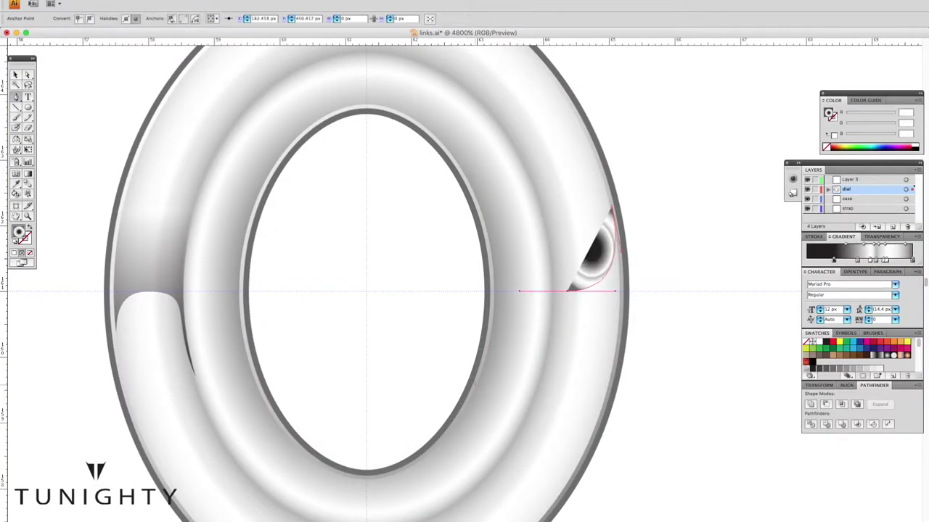
left_click_drag(434, 453, 427, 461)
key("shift+x")
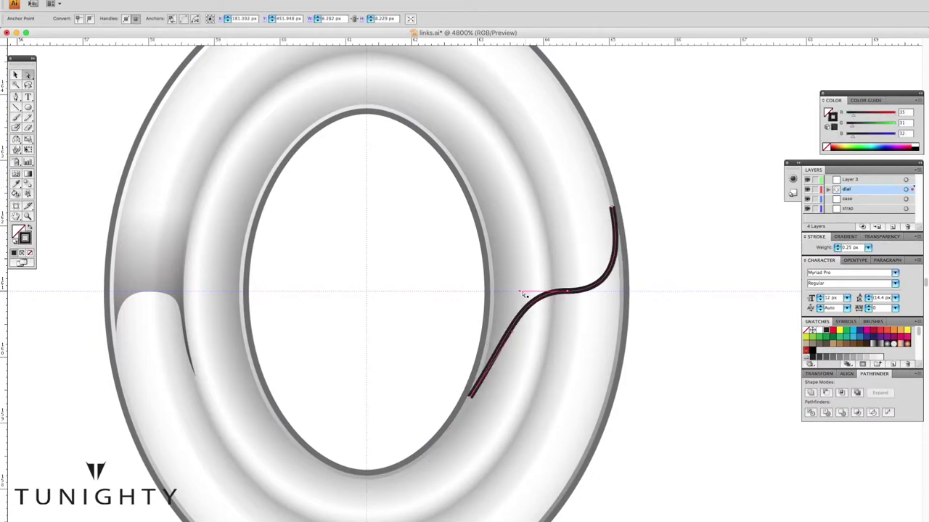
left_click_drag(521, 293, 546, 333)
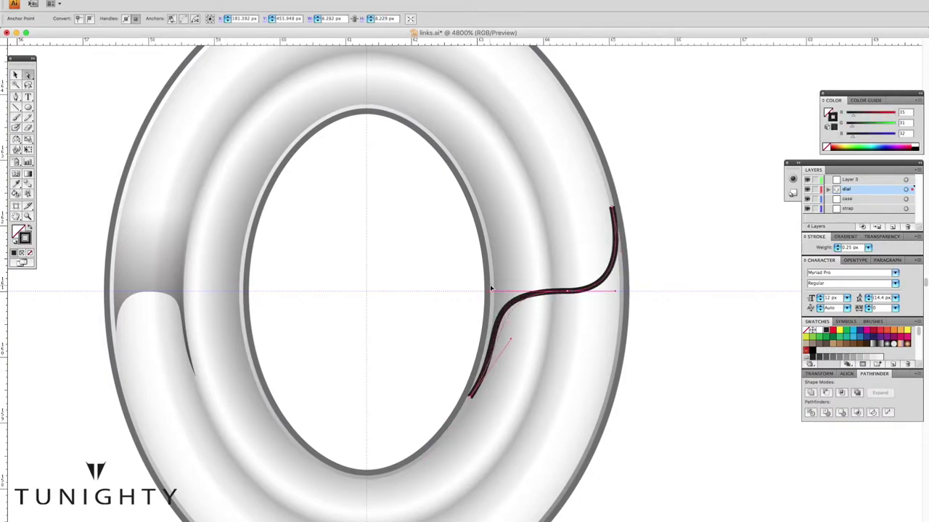
left_click_drag(490, 288, 494, 290)
left_click_drag(629, 288, 632, 288)
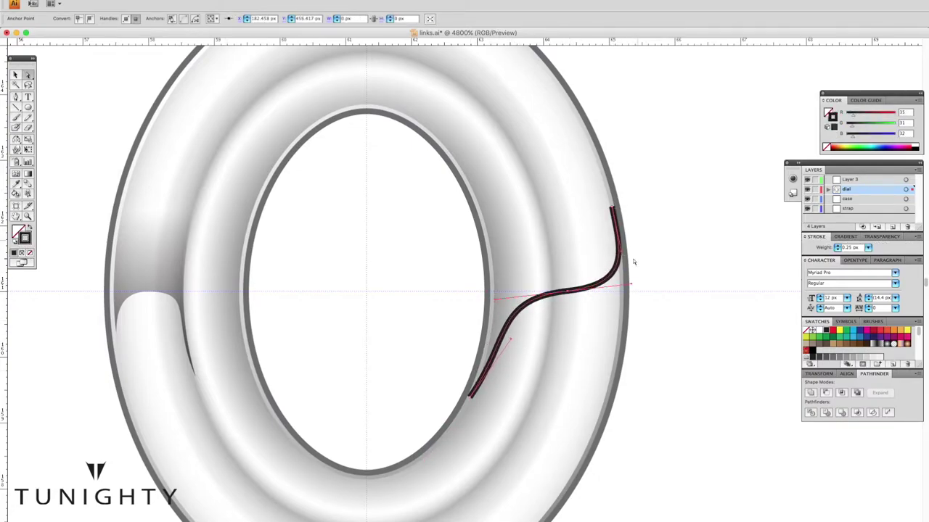
key("ctrl+shift+a")
Give the right fold a linear gradient in Multiply mode and redrag its direction.
key("ctrl+a")
mouse_move(687, 421)
left_mouse_down()
mouse_move(640, 422)
mouse_move(687, 421)
left_mouse_up()
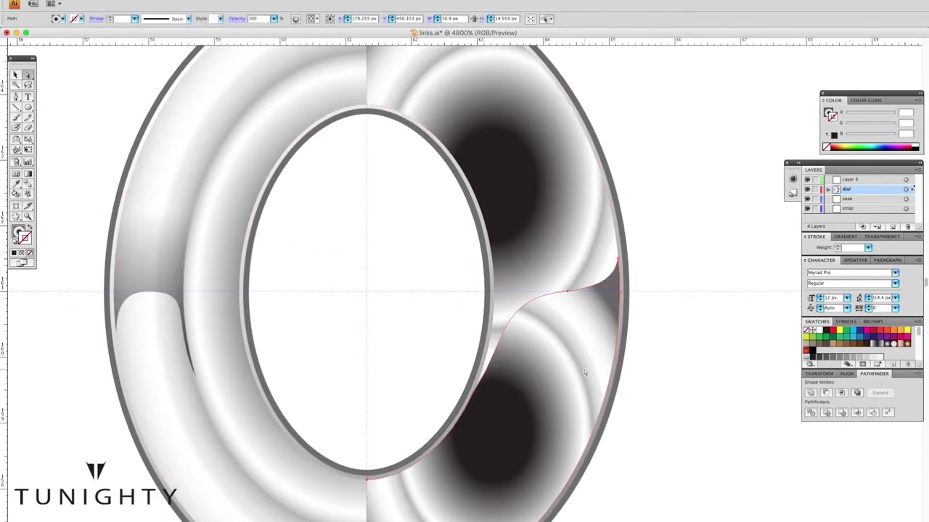
scroll(585, 373, "down", 3)
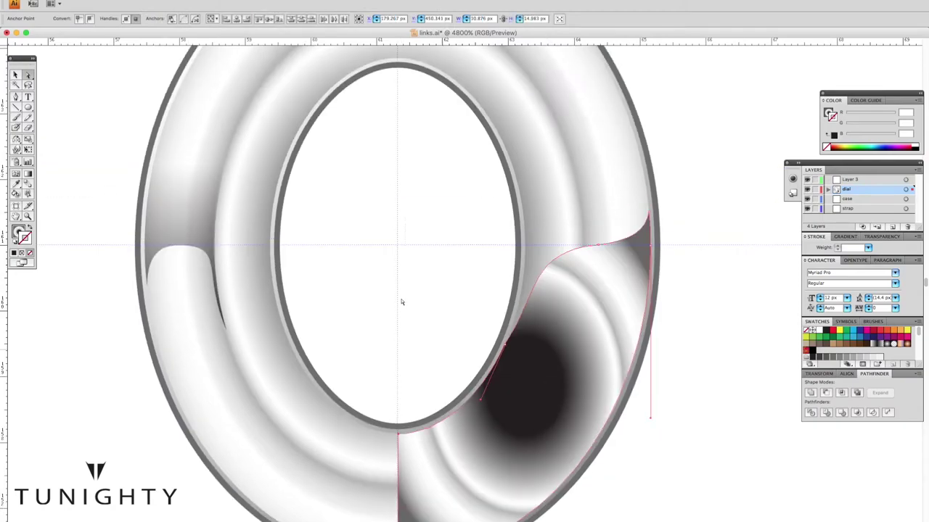
left_click(29, 175)
key("ctrl+z")
key("ctrl+minus")
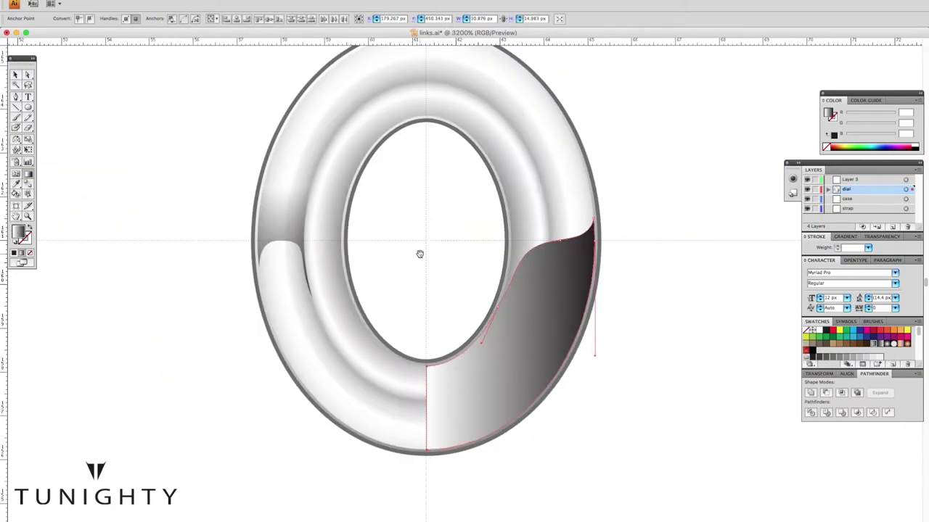
left_click(879, 237)
left_click(847, 248)
left_click(827, 269)
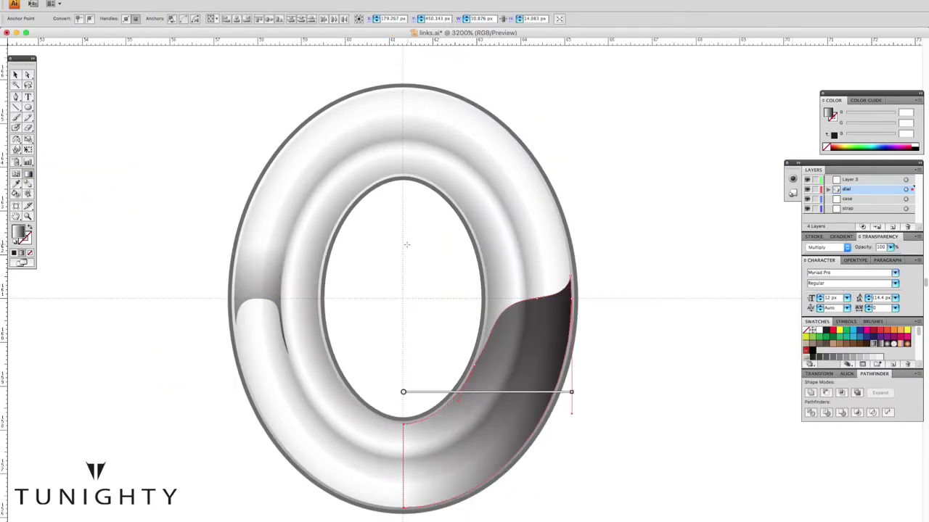
mouse_move(499, 377)
left_mouse_down()
mouse_move(470, 296)
mouse_move(501, 362)
left_mouse_up()
left_click_drag(481, 332, 500, 388)
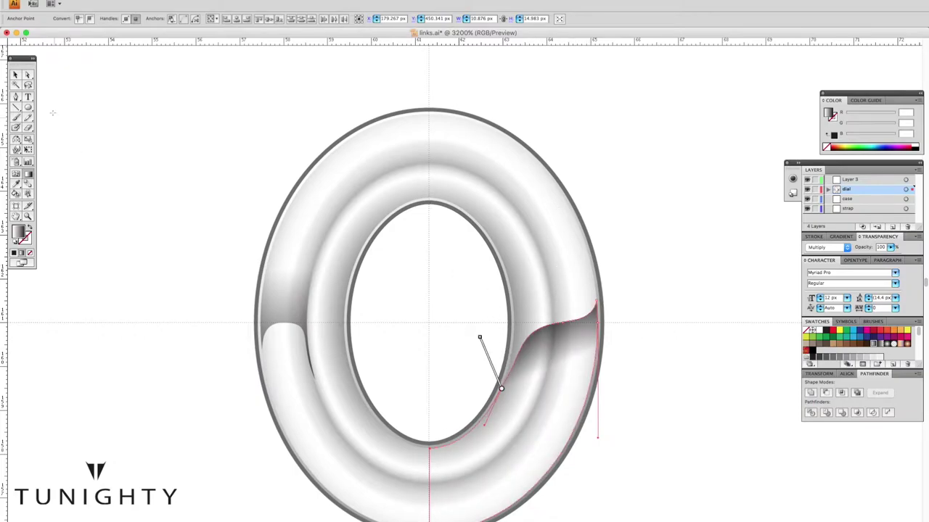
Zoom in and select the fold path to inspect its anchors.
key("ctrl+shift+a")
key("ctrl+minus")
key("ctrl+minus")
key("ctrl+minus")
key("ctrl+minus")
key("ctrl+plus")
key("ctrl+plus")
key("ctrl+plus")
left_click(480, 270)
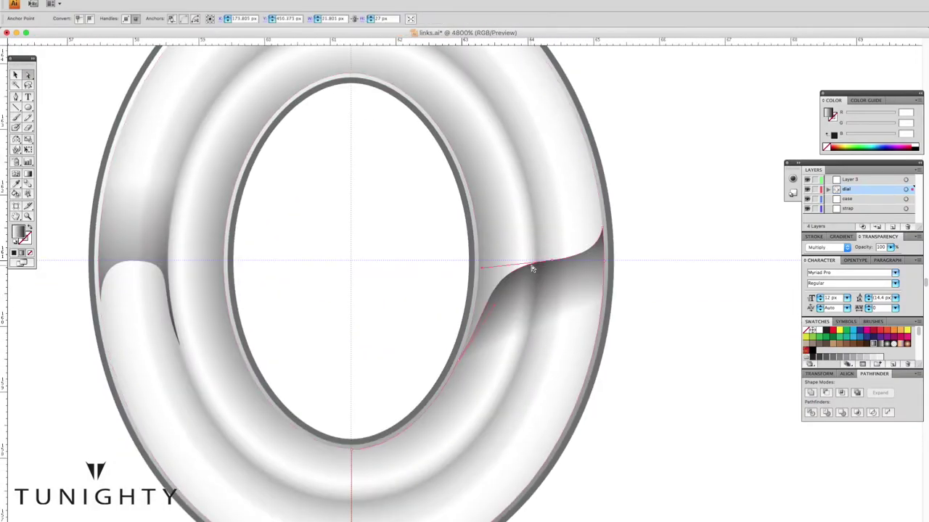
left_click(738, 423)
left_click(601, 250)
left_click(643, 301)
key("ctrl+minus")
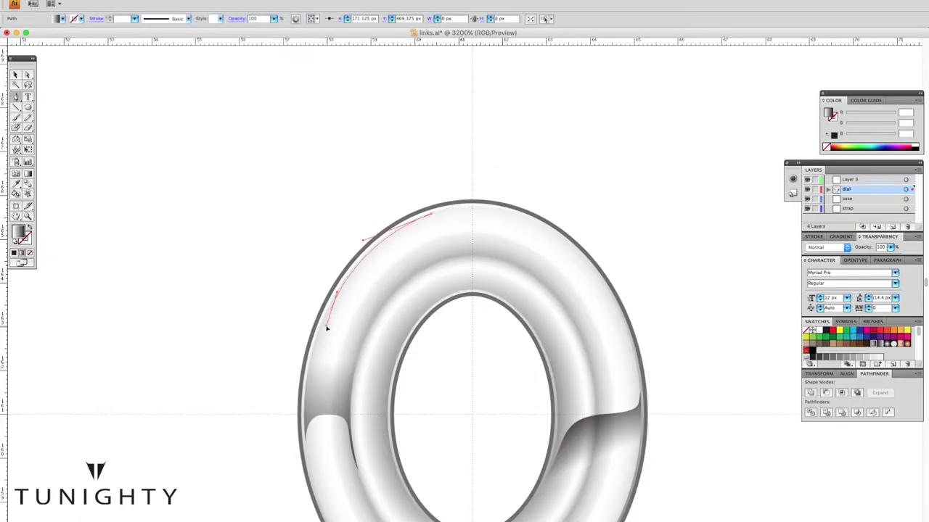
Draw a white highlight sliver along the ring's upper-left rim and refine its anchors.
left_click_drag(327, 329, 394, 243)
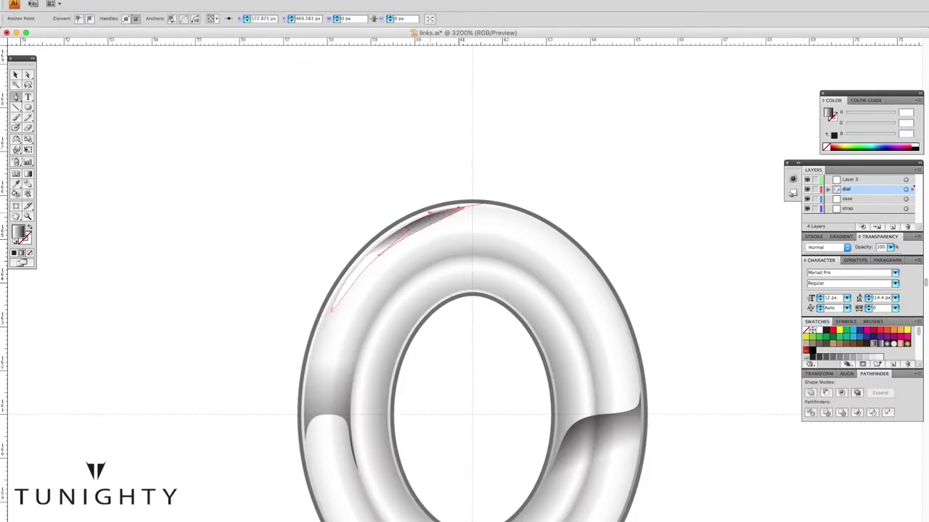
key("ctrl+plus")
mouse_move(287, 211)
left_mouse_down()
mouse_move(312, 195)
mouse_move(241, 251)
left_mouse_up()
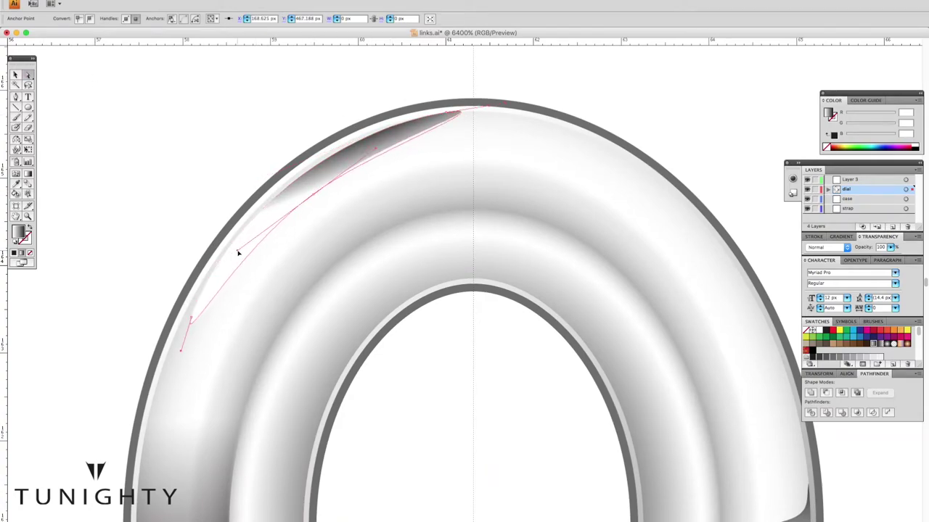
left_click(356, 137)
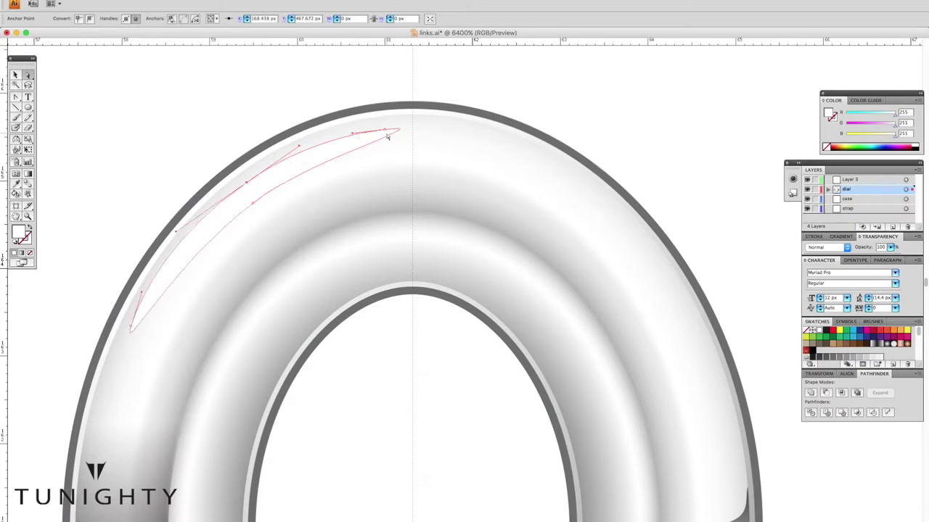
key("ctrl+shift+a")
key("ctrl+minus")
key("ctrl+minus")
key("ctrl+minus")
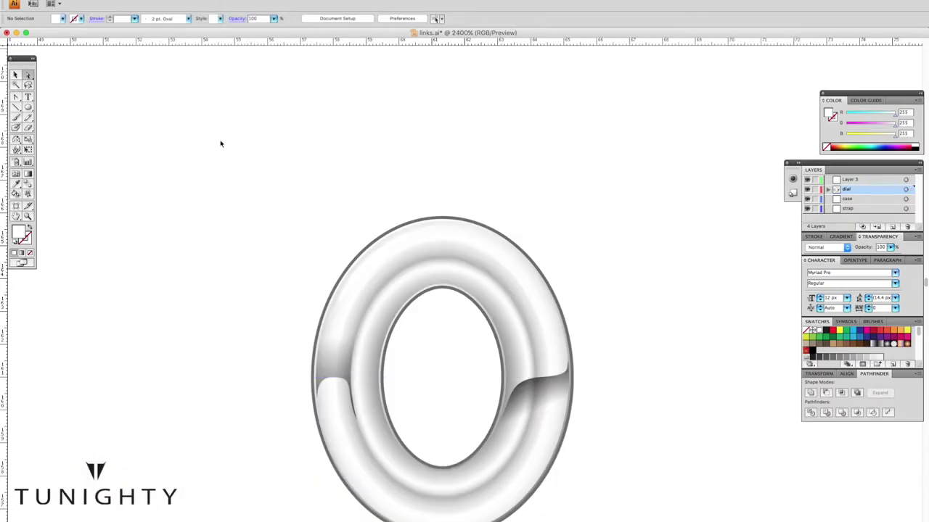
Reflect a copy of the highlight 180° onto the lower-right edge and give it a dark gradient.
left_click(426, 257, "alt")
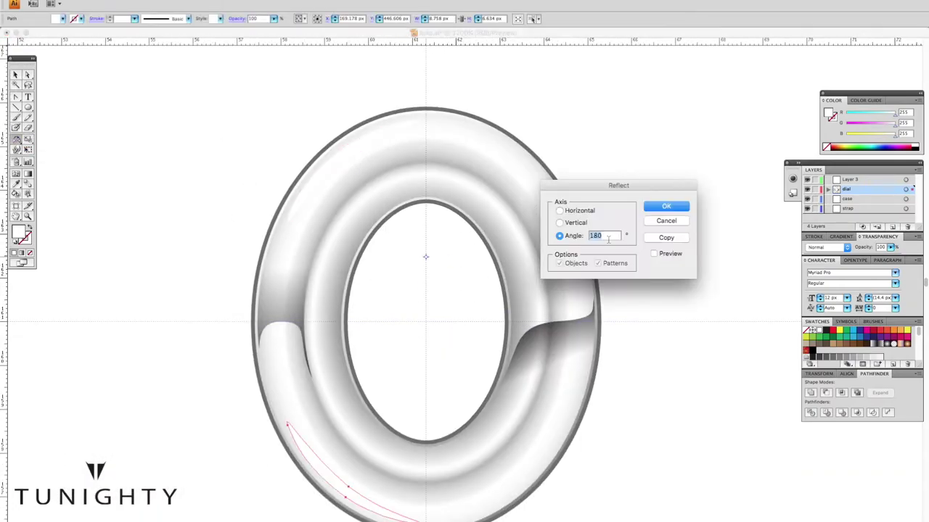
left_click(666, 237)
key("ctrl+shift+a")
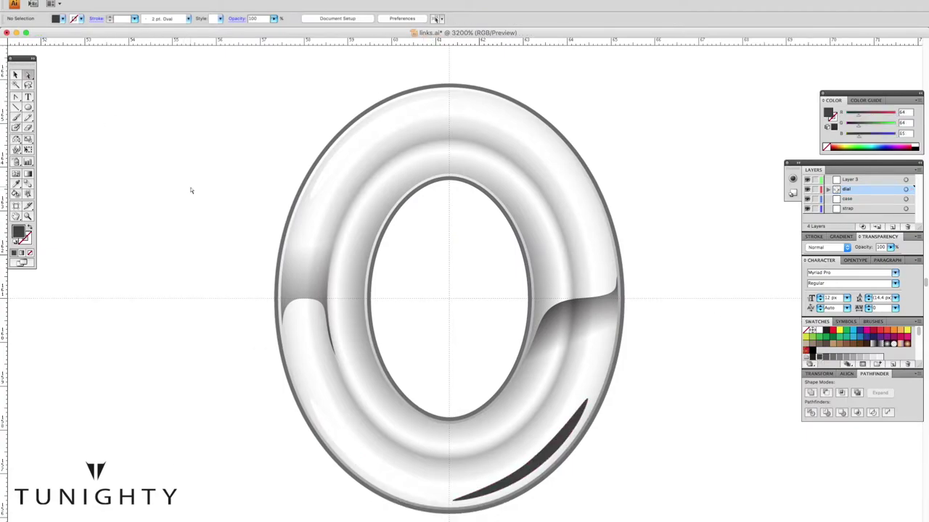
left_click(532, 461)
left_click(875, 346)
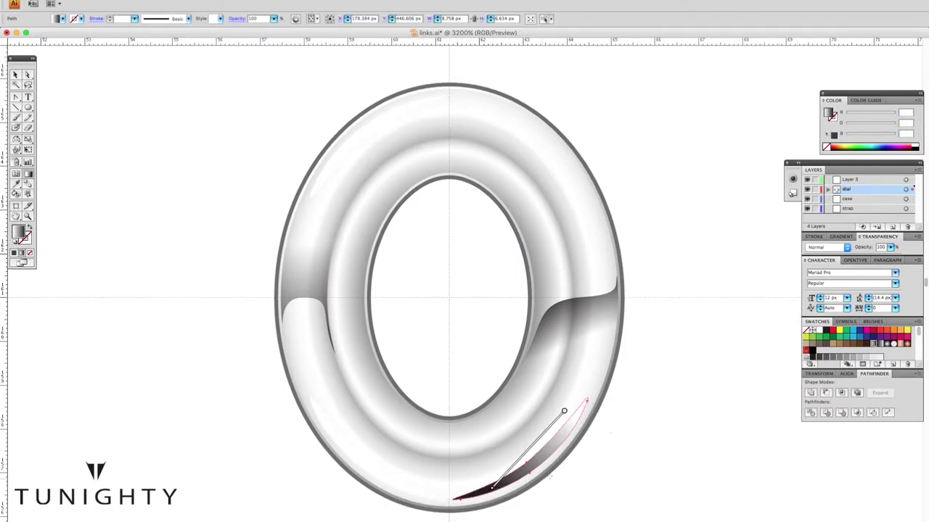
left_click_drag(595, 353, 467, 487)
Zoom in and select the dark lower highlight to check it.
key("ctrl+shift+a")
key("ctrl+minus")
key("ctrl+plus")
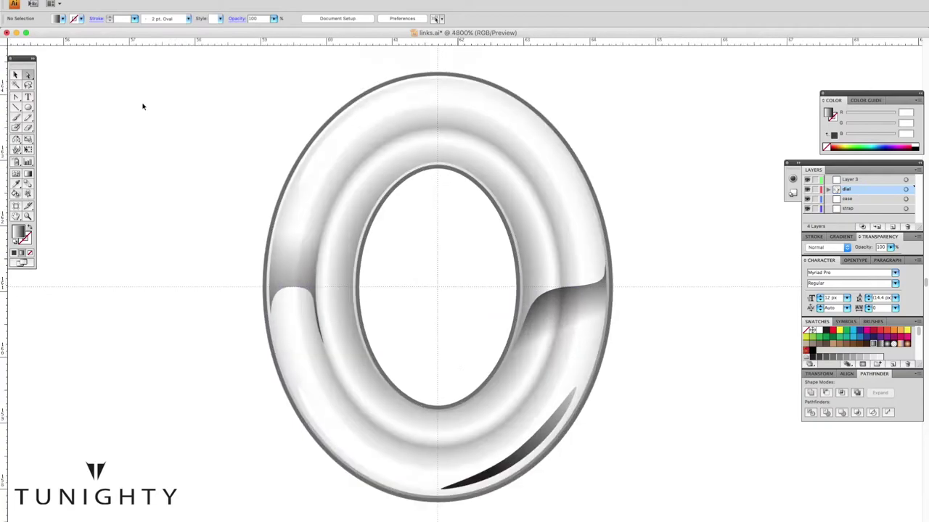
key("ctrl+plus")
left_click(524, 384)
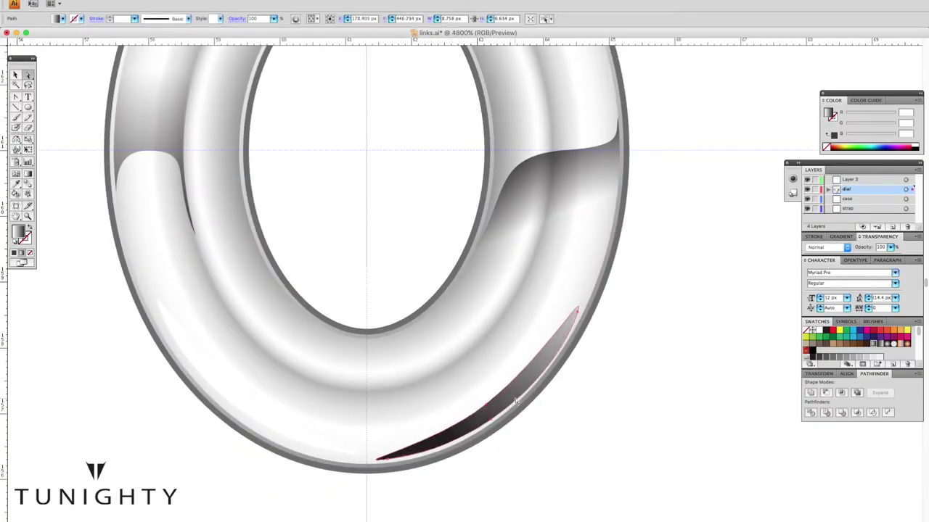
left_click(553, 428)
key("ctrl+minus")
Draw a pale highlight along the upper-left edge and start giving it a gradient fill.
left_click_drag(338, 254, 435, 181)
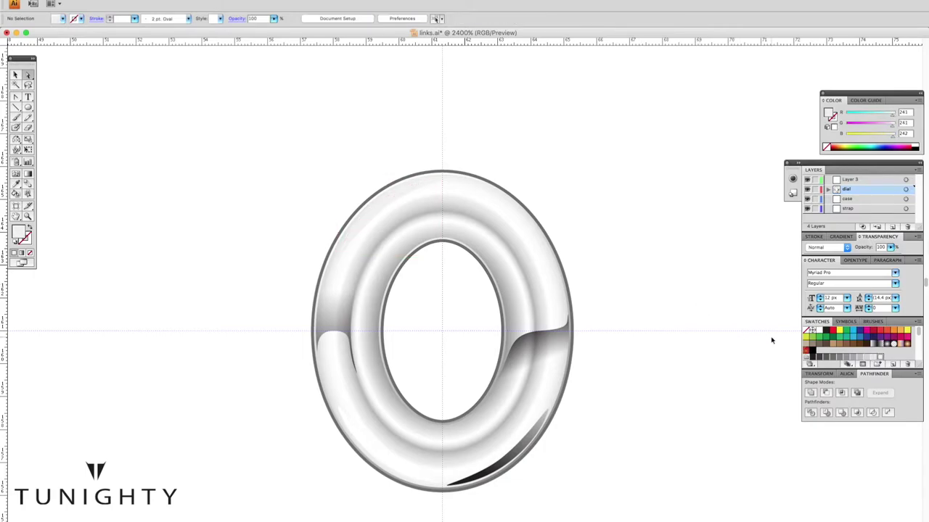
key("ctrl+plus")
left_click(363, 197)
key("ctrl+minus")
Redraw the highlight path's gradient until it runs nearly white across the shape.
key("ctrl+plus")
key("g")
left_click_drag(494, 114, 352, 310)
left_click_drag(425, 215, 307, 477)
left_click_drag(408, 275, 387, 363)
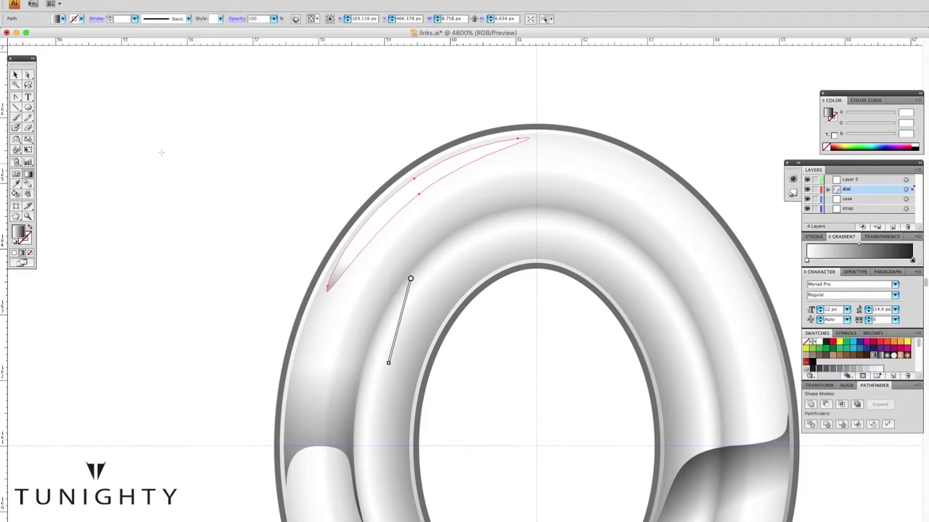
key("a")
left_click(170, 126)
left_click(360, 236)
left_click_drag(370, 208, 543, 227)
left_click_drag(406, 213, 717, 214)
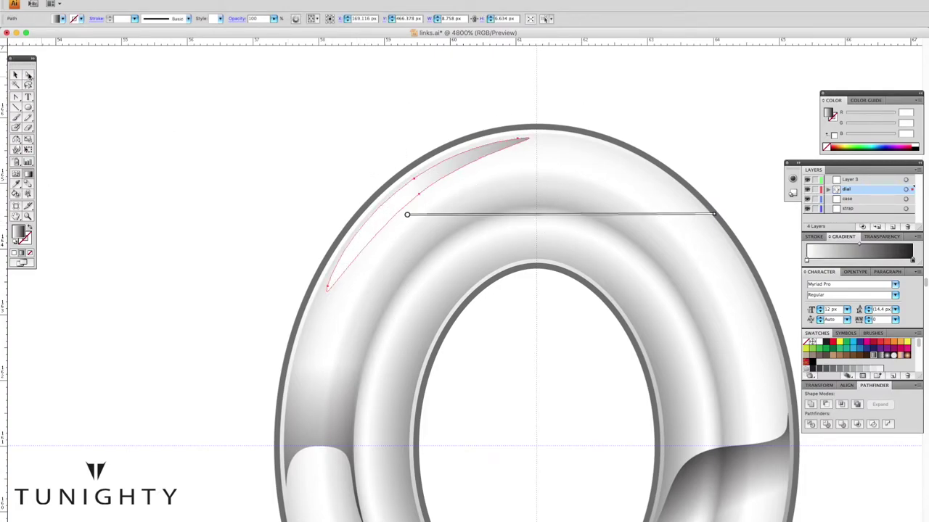
key("ctrl+shift+a")
Give the upper-left rim highlight a short diagonal fading gradient.
key("ctrl+minus")
key("ctrl+plus")
left_click(407, 156)
left_click_drag(425, 128, 487, 201)
left_click_drag(384, 188, 460, 265)
key("a")
left_click(152, 117)
Set the gradient direction across the right-side rim highlight, checking the whole ring.
key("ctrl+minus")
key("ctrl+minus")
key("ctrl+plus")
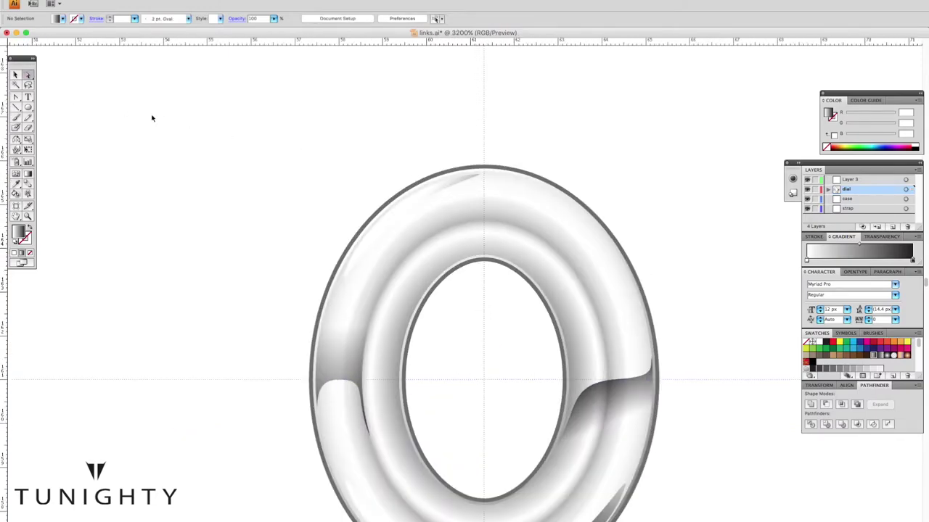
key("ctrl+minus")
key("ctrl+plus")
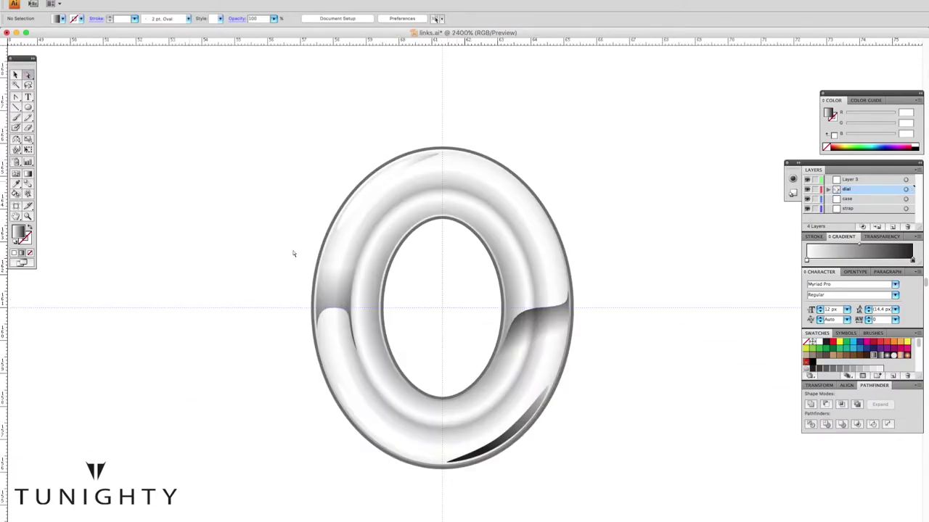
left_click(497, 357)
key("g")
left_click_drag(496, 357, 473, 302)
key("ctrl+shift+a")
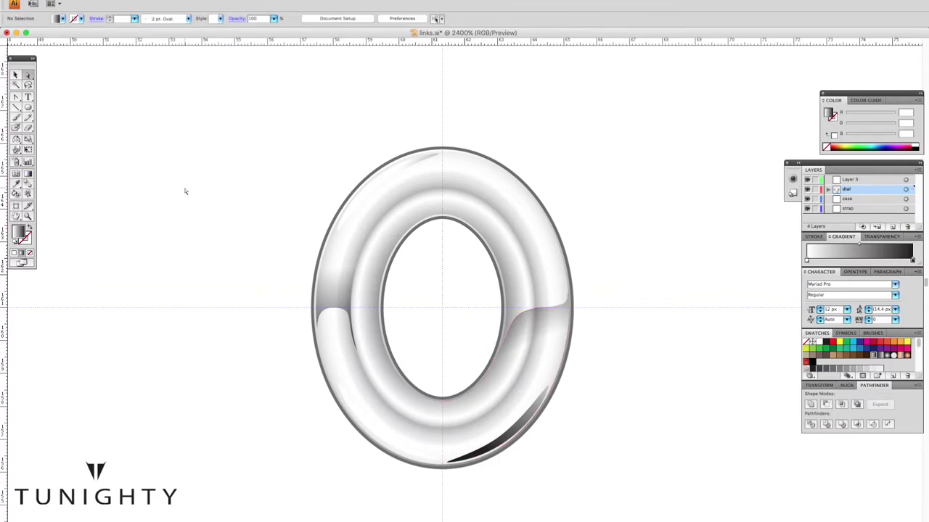
Angle the bottom highlight's gradient and compare the finished ring zoomed out and in.
key("ctrl+minus")
key("ctrl+plus")
left_click_drag(531, 353, 462, 450)
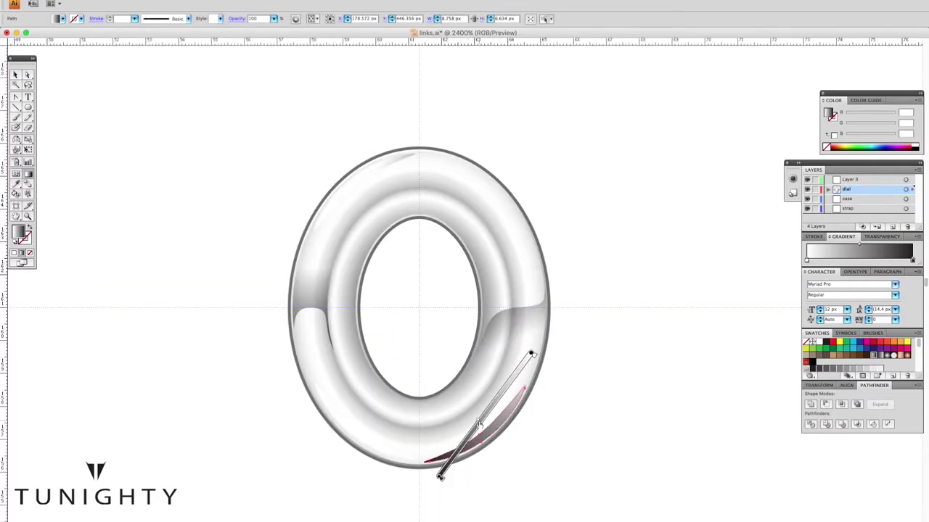
key("ctrl+shift+a")
key("ctrl+minus")
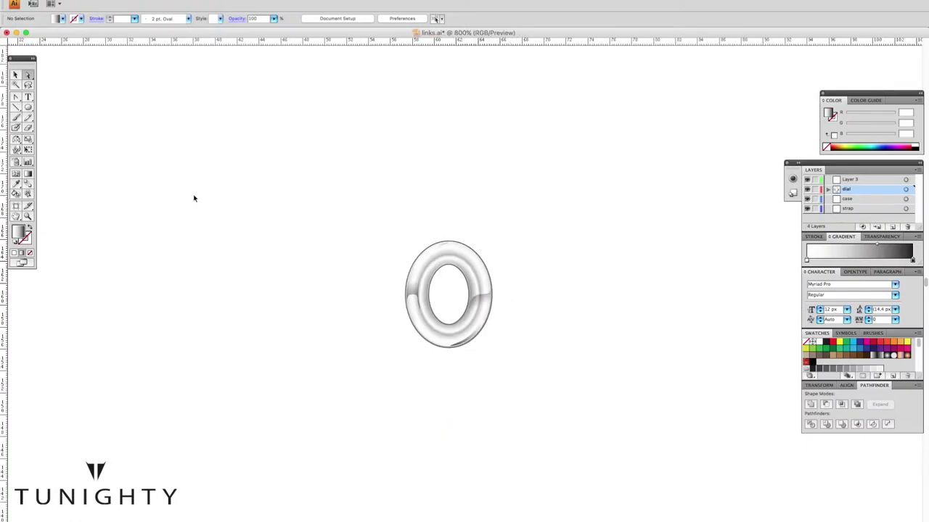
key("ctrl+plus")
key("ctrl+minus")
key("ctrl+plus")
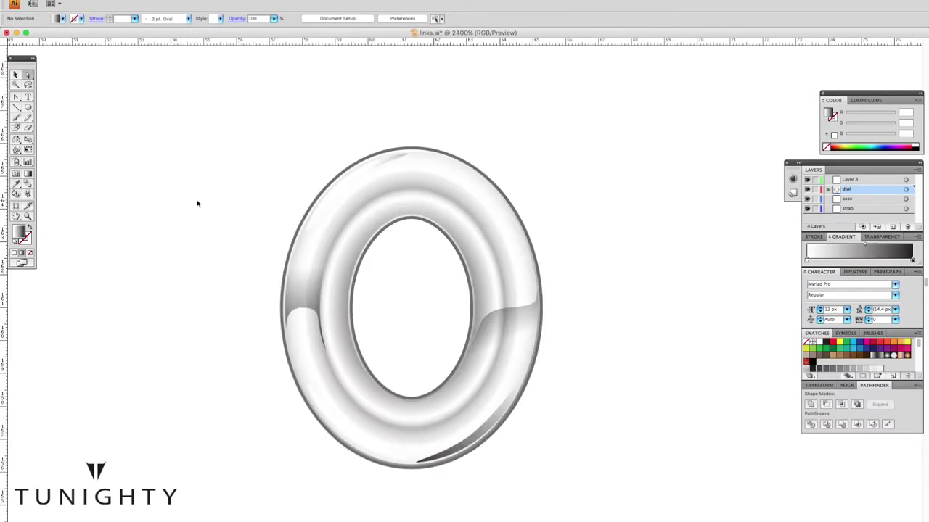
left_click(28, 107)
scroll(276, 203, "right", 3)
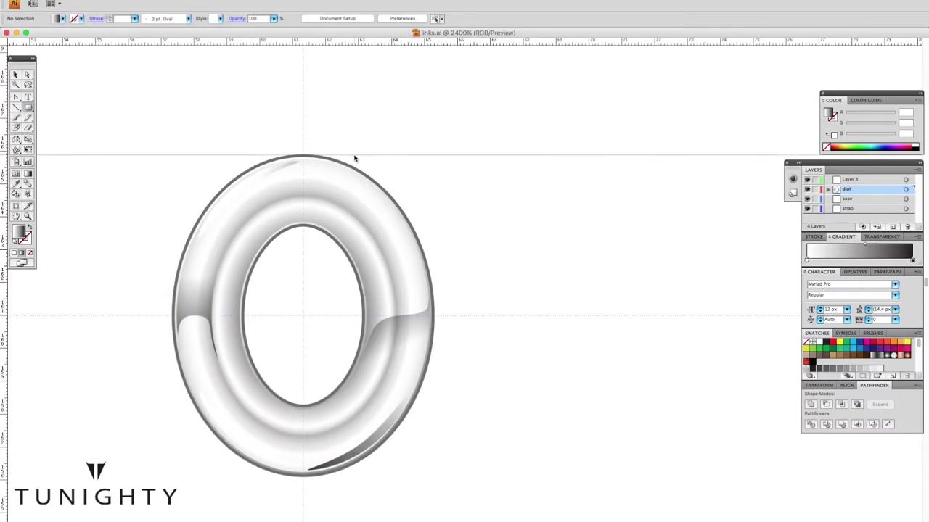
Draw a tall rounded bar beside the ring and set its width to 5.6 px, unlinked from height.
left_click_drag(583, 315, 617, 478)
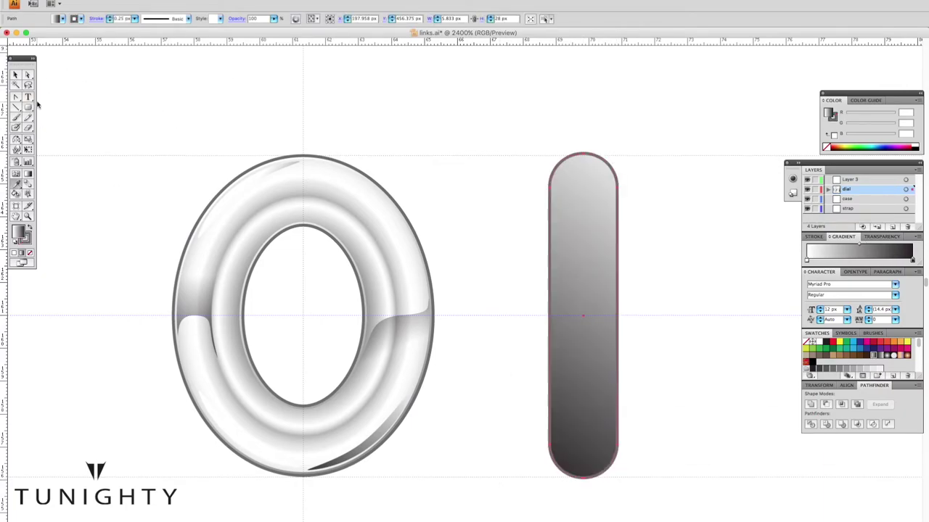
scroll(194, 169, "down", 2)
scroll(720, 310, "up", 1)
left_click(818, 385)
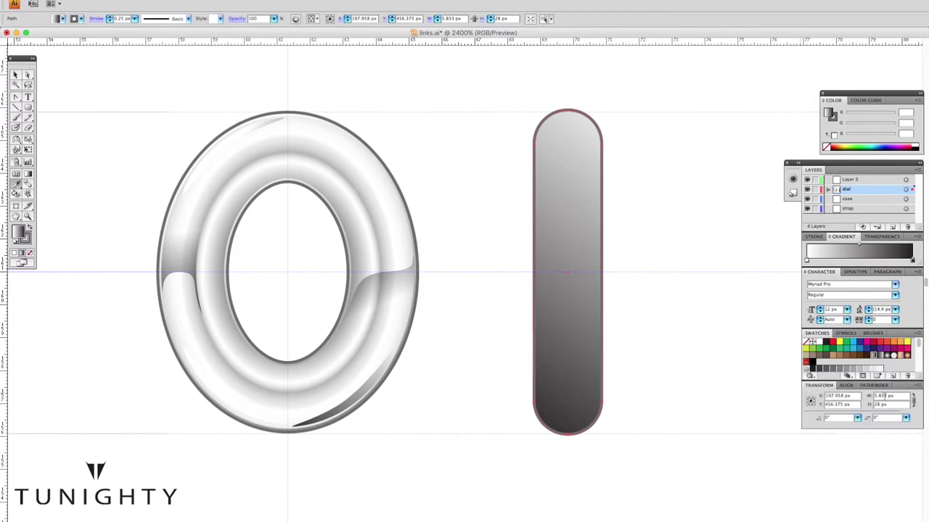
left_click(913, 402)
left_click(880, 397)
type("5.6")
key("Return")
Lay a gradient on the bar, add an Offset Path outline, and set stroke to None.
left_click_drag(557, 267, 808, 453)
key("a")
left_click(127, 1)
left_click(276, 196)
key("Return")
left_click(30, 253)
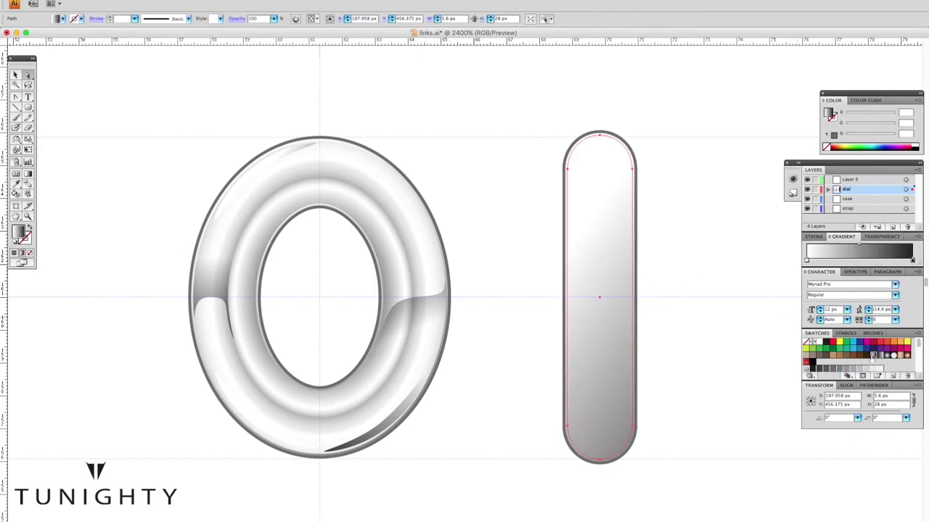
Run a horizontal dark-light-dark metallic gradient across the bar and fine-tune its stops.
left_click_drag(807, 265, 859, 261)
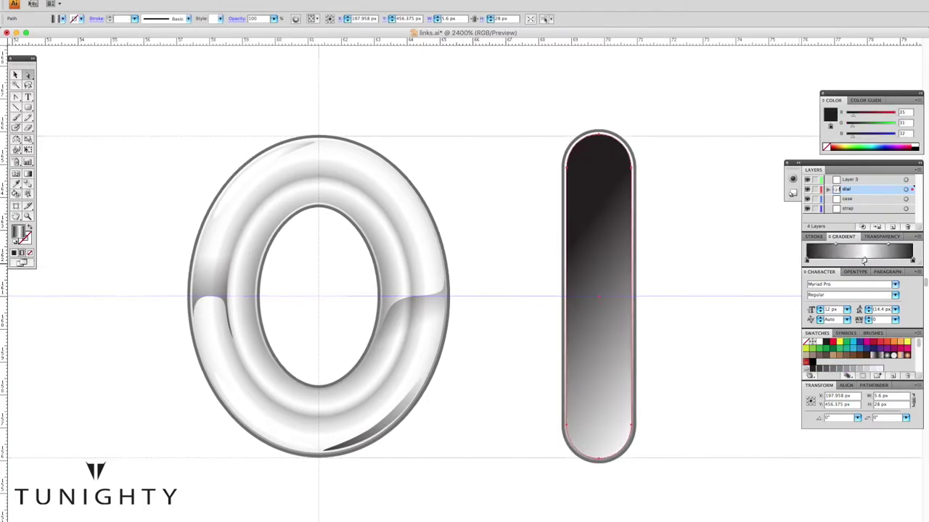
key("g")
left_click_drag(602, 297, 673, 296)
left_click_drag(806, 261, 871, 262)
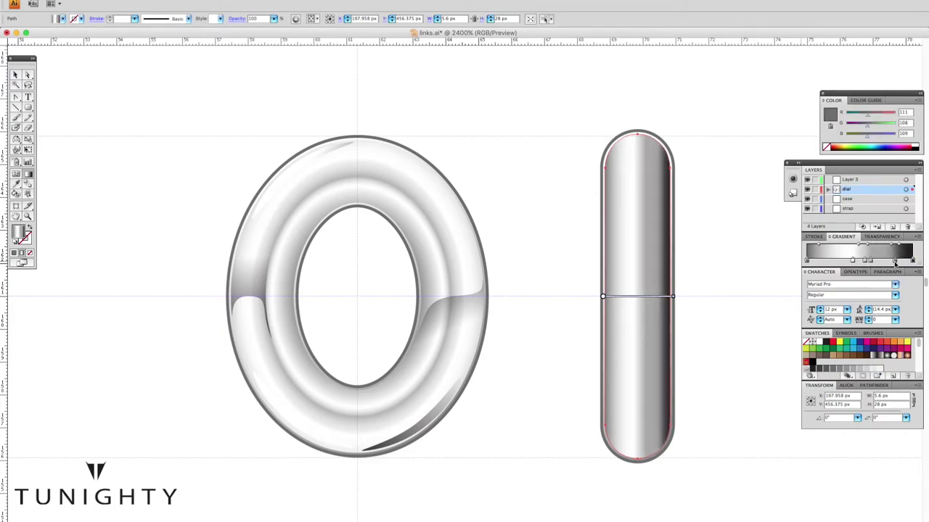
mouse_move(895, 261)
left_mouse_down()
mouse_move(880, 263)
mouse_move(903, 261)
left_mouse_up()
left_click(114, 104)
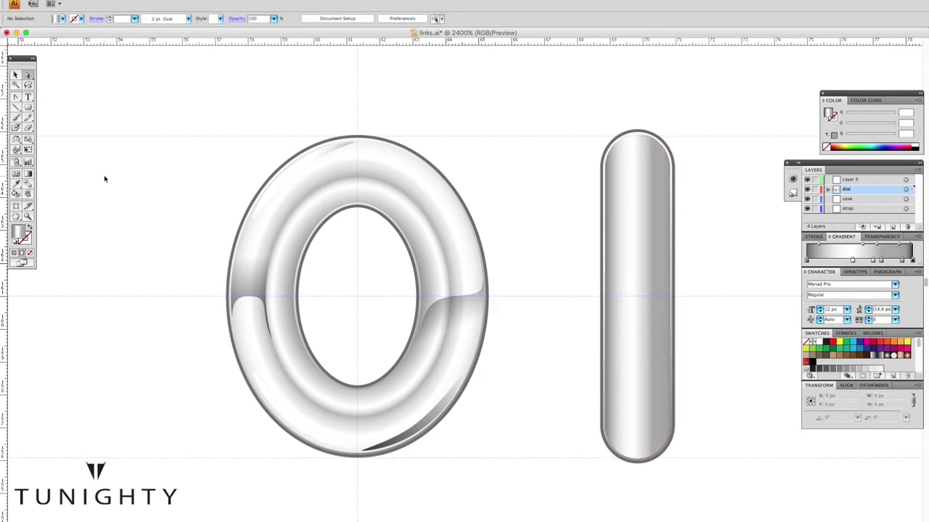
key("ctrl+plus")
Draw a curved arc with the Pen tool inside the bar's top cap.
left_click(417, 218)
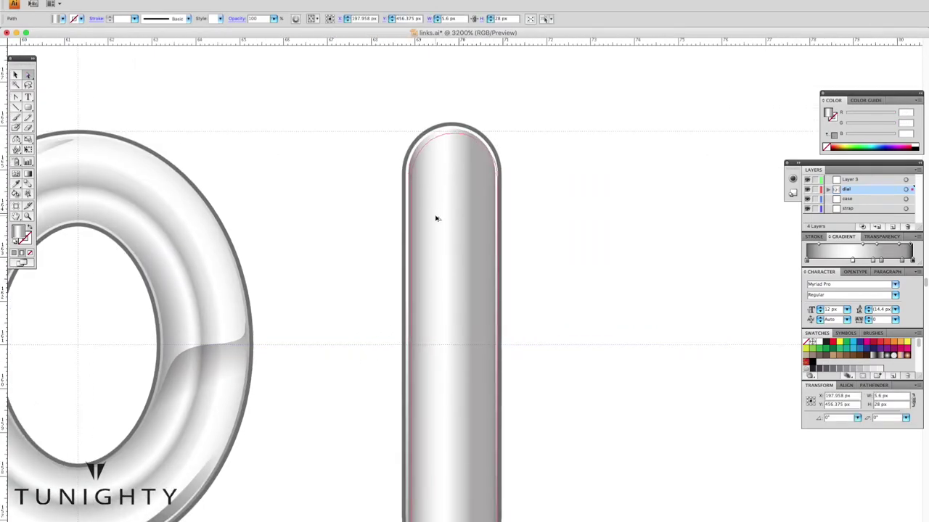
left_click_drag(433, 222, 439, 218)
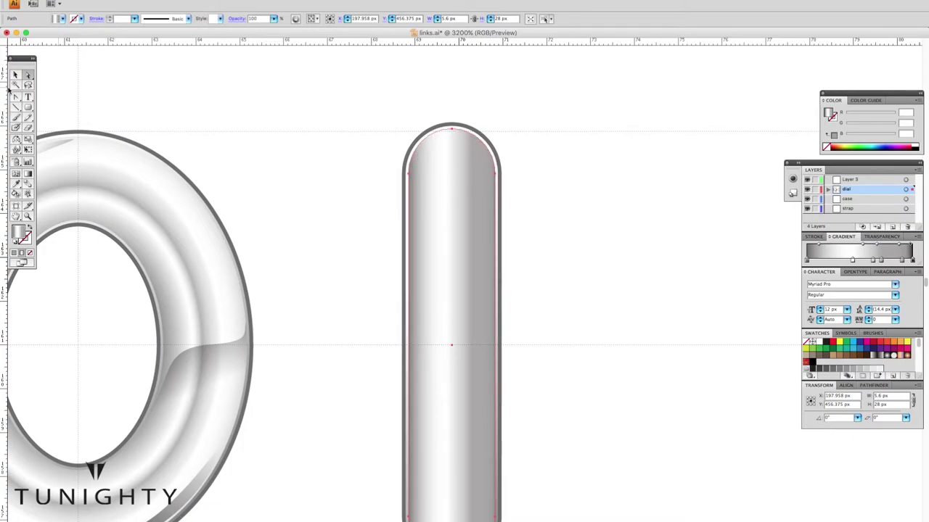
key("ctrl+plus")
left_click(16, 97)
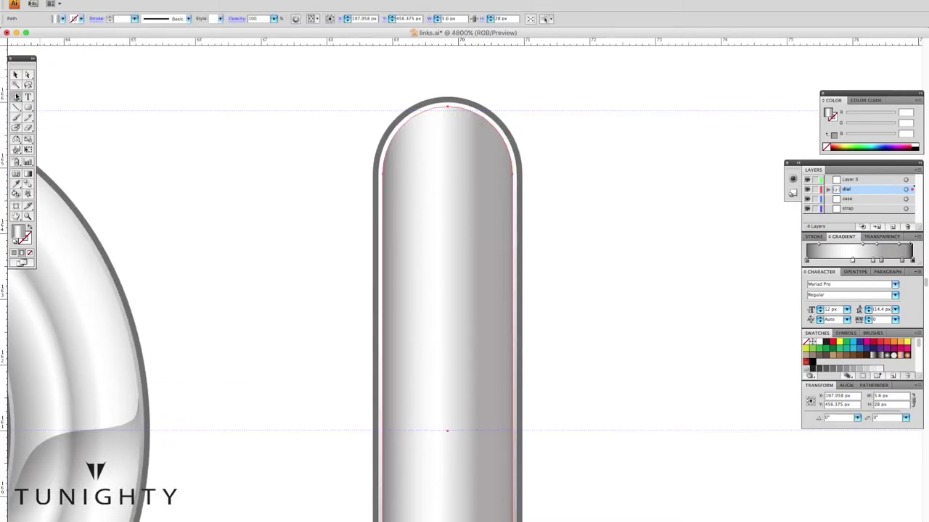
left_click_drag(450, 120, 426, 121)
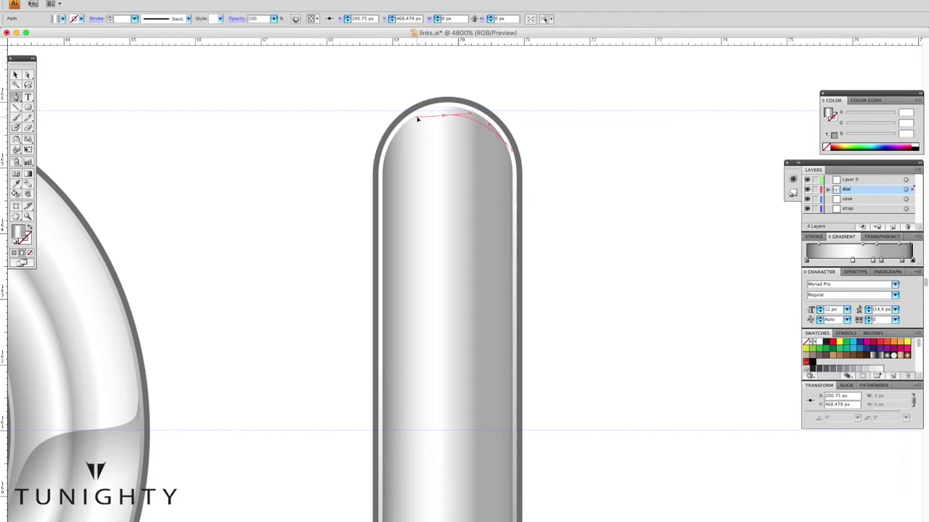
left_click(382, 250)
Stroke the arc black at 0.25 px and make an Offset Path copy of it.
left_click(30, 252)
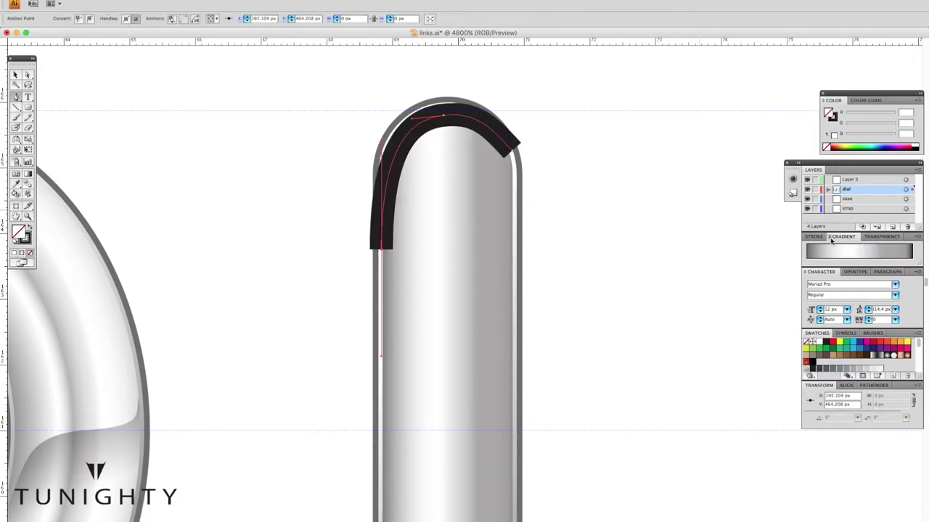
left_click(814, 237)
left_click(868, 247)
left_click(846, 261)
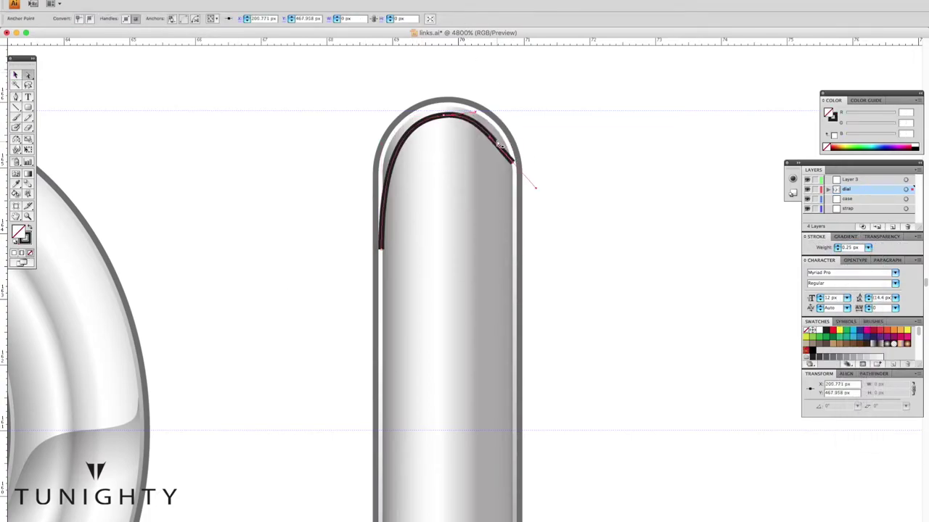
left_click(109, 1)
left_click(269, 196)
key("Return")
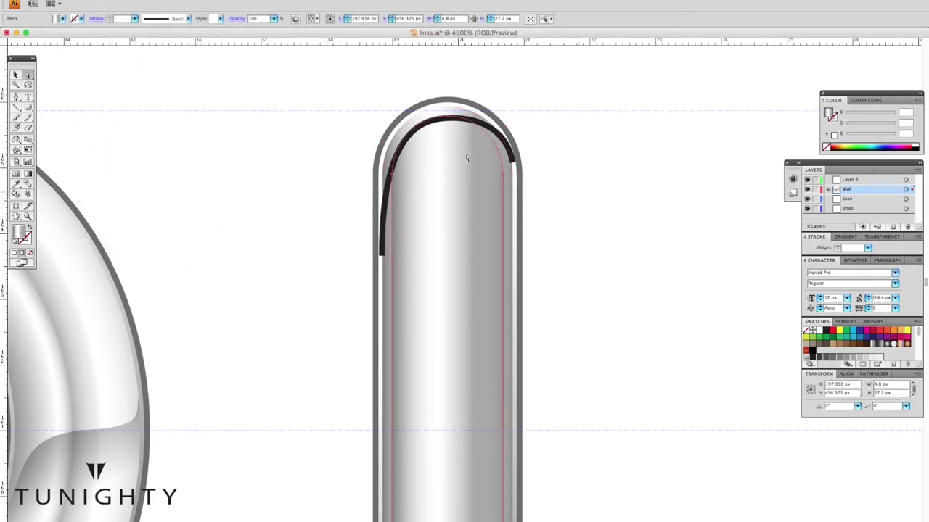
Move the arc's left leg inward and combine it with the bar outline in Pathfinder into a thin highlight.
left_click(467, 133)
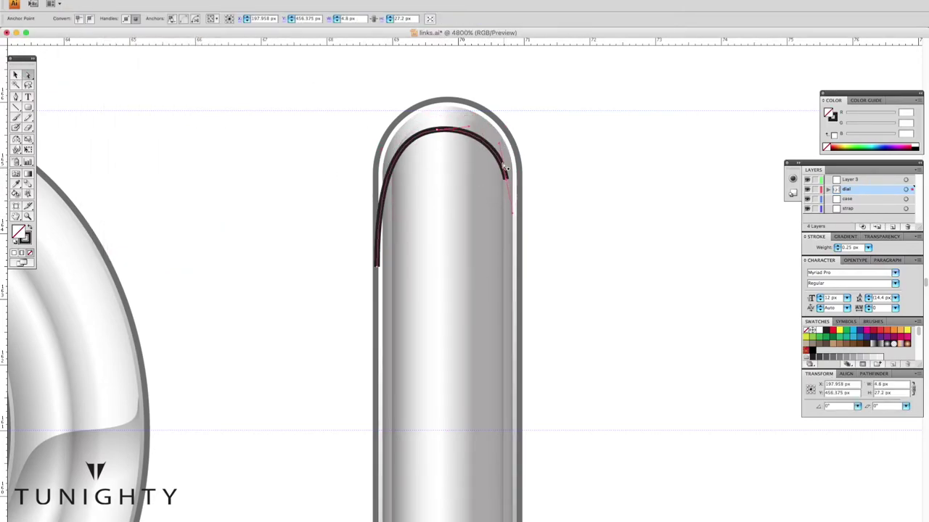
left_click_drag(377, 268, 390, 267)
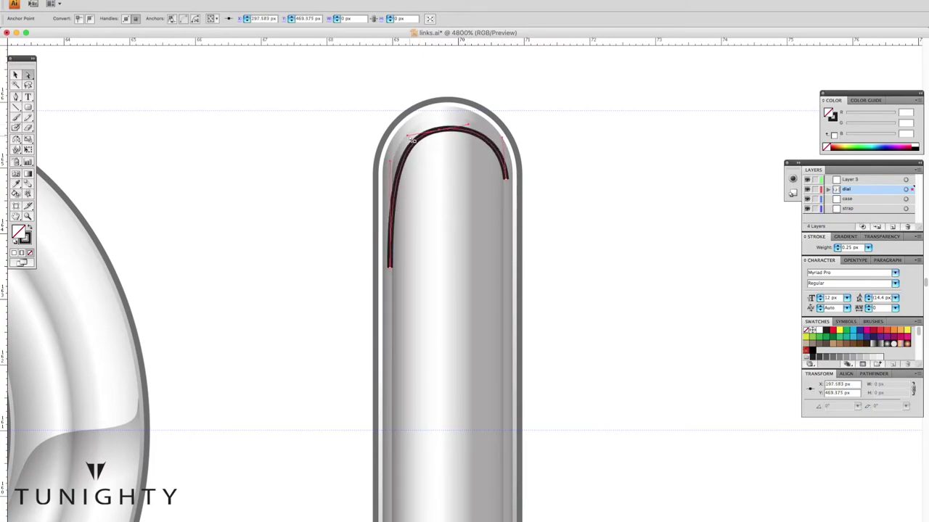
left_click(412, 140)
left_click(874, 374)
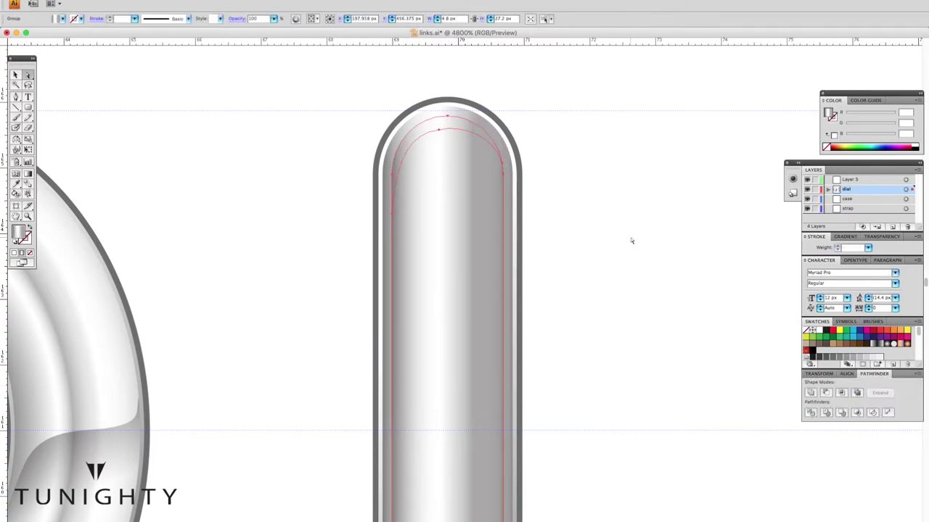
left_click(524, 182)
left_click(452, 122)
key("super+minus")
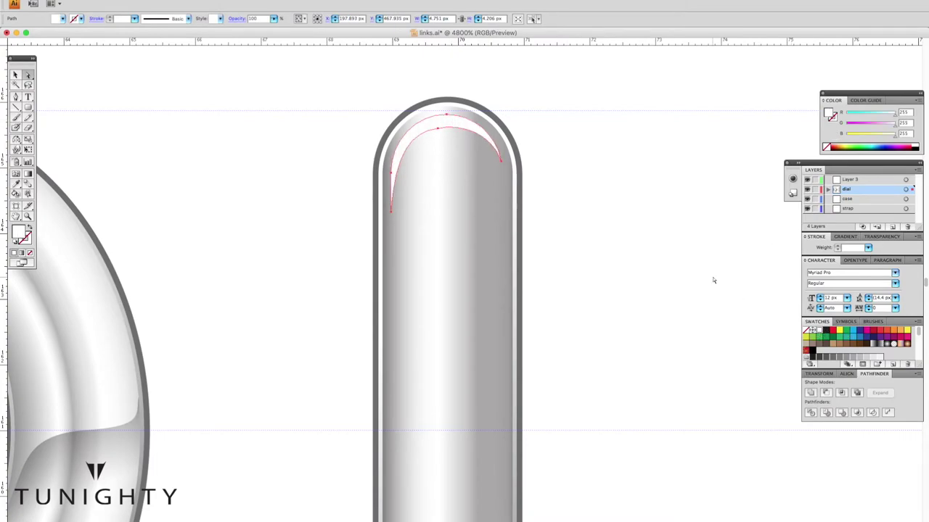
left_click(451, 165)
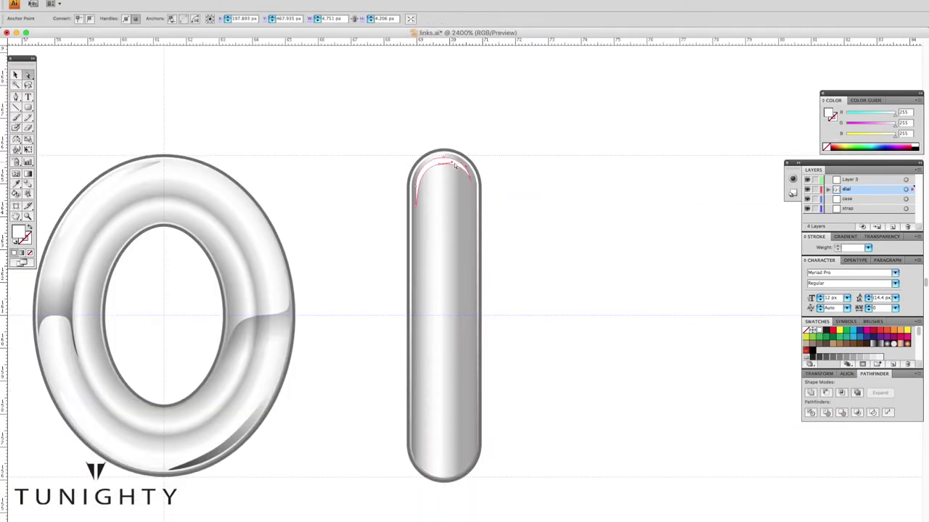
Reshape the copied arc into a bottom crescent and give it a horizontal grey gradient fill.
key("super+plus")
left_click_drag(438, 355, 437, 401)
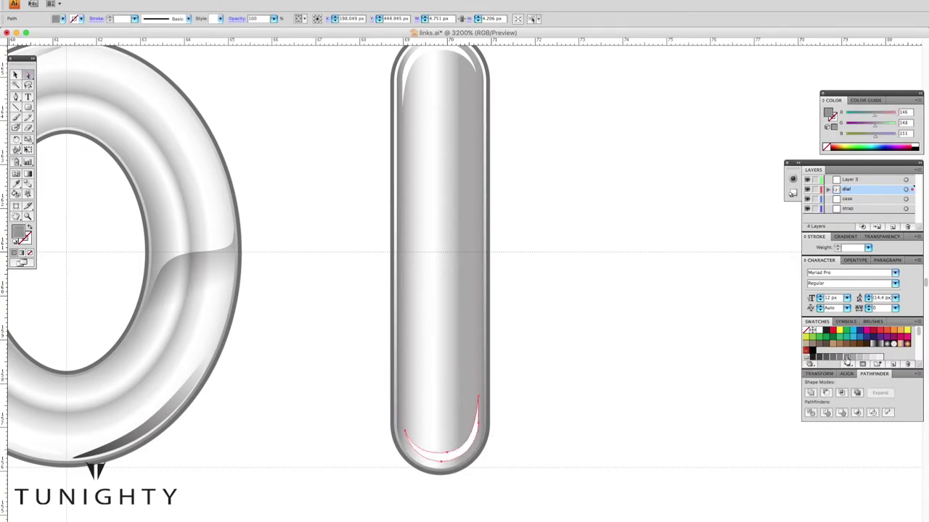
left_click(22, 251)
left_click_drag(414, 468, 510, 325)
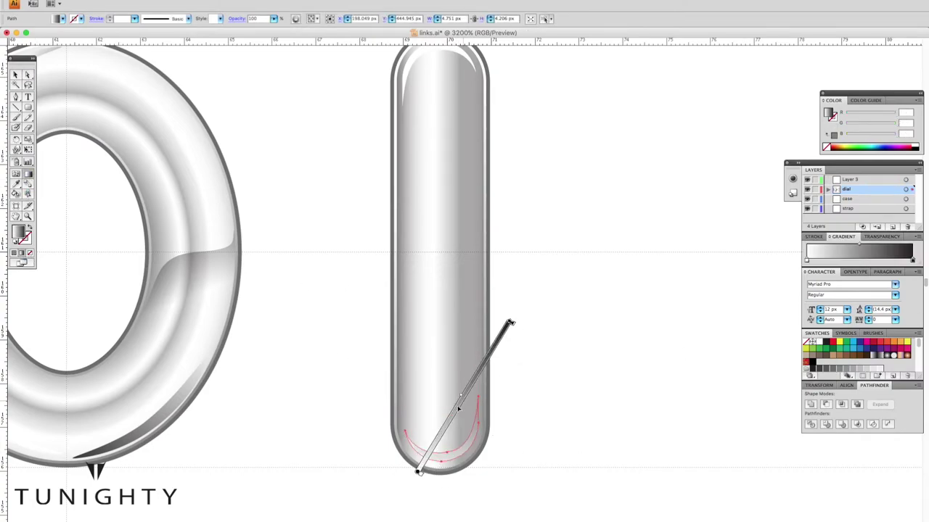
left_click_drag(421, 449, 507, 405)
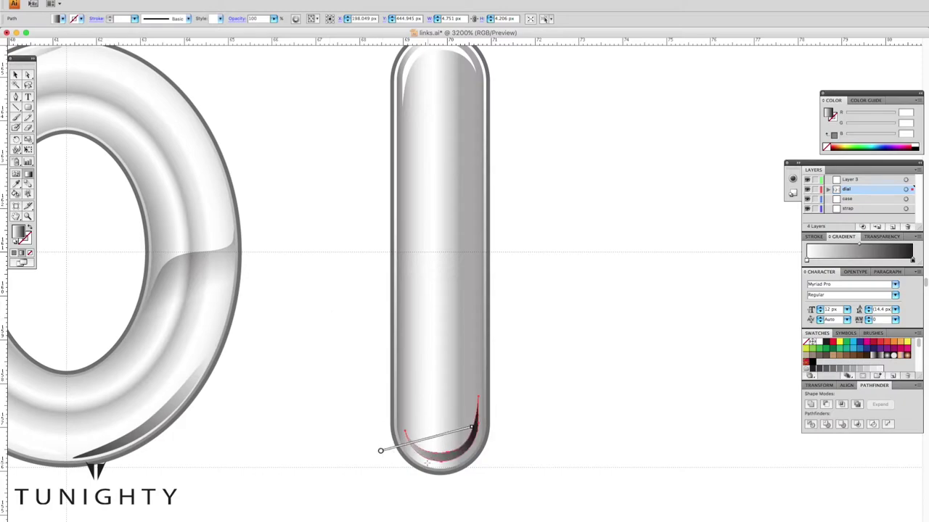
left_click_drag(420, 428, 485, 429)
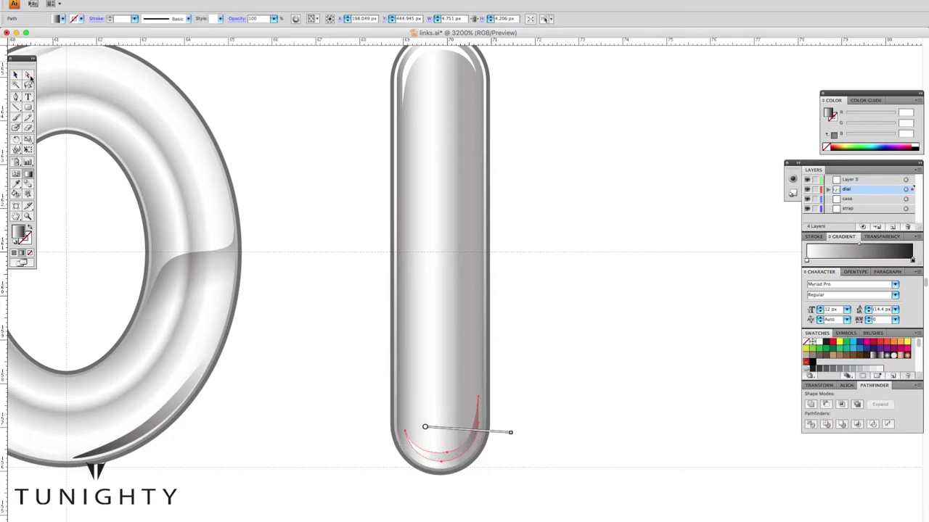
key("a")
left_click(272, 131)
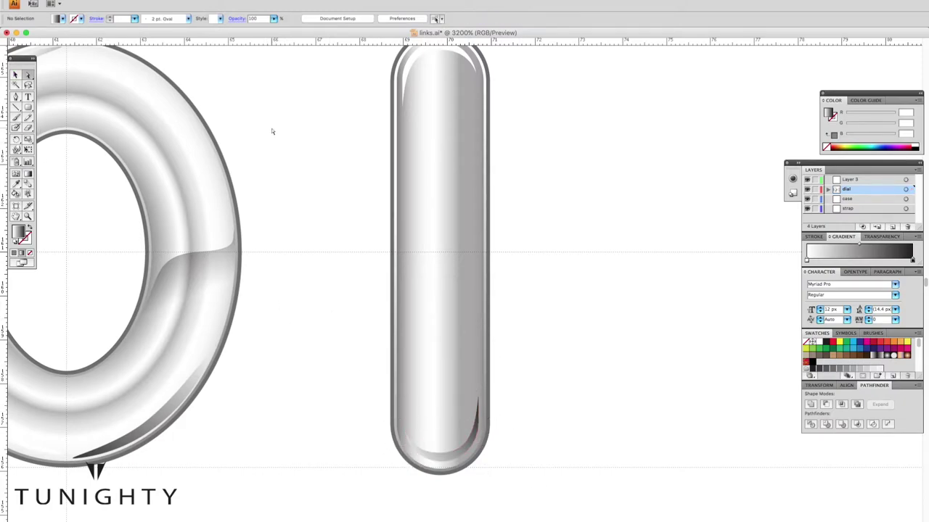
Draw a dome-shaped arc across the bar's middle and remove its gradient fill.
key("p")
key("ctrl+plus")
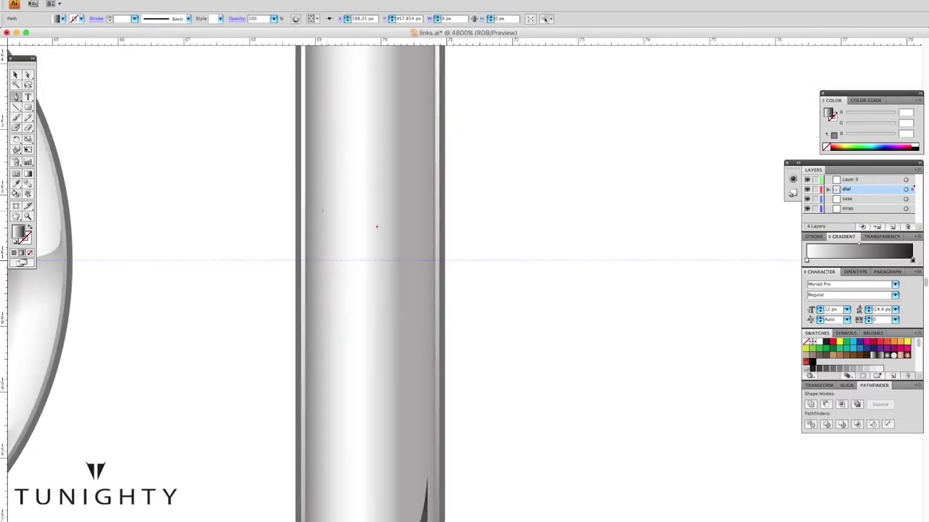
left_click_drag(360, 292, 422, 292)
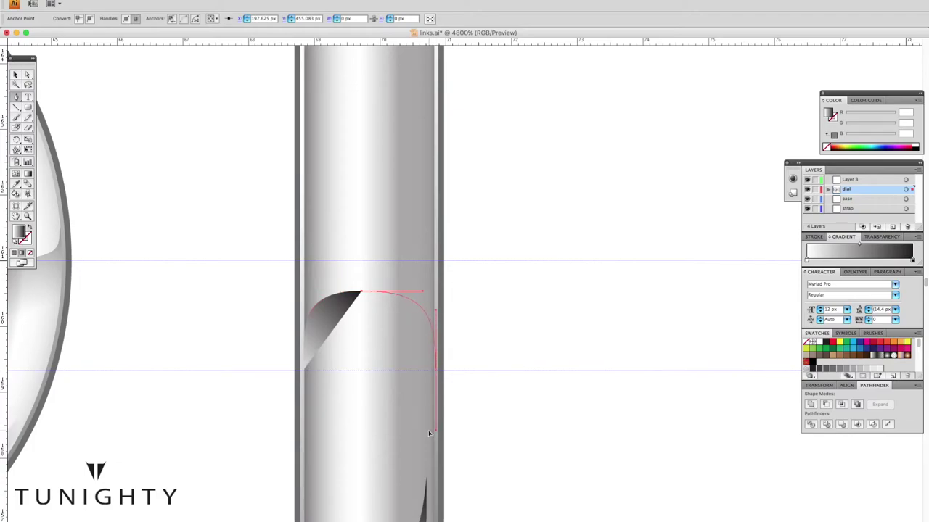
left_click_drag(429, 433, 429, 433)
key("a")
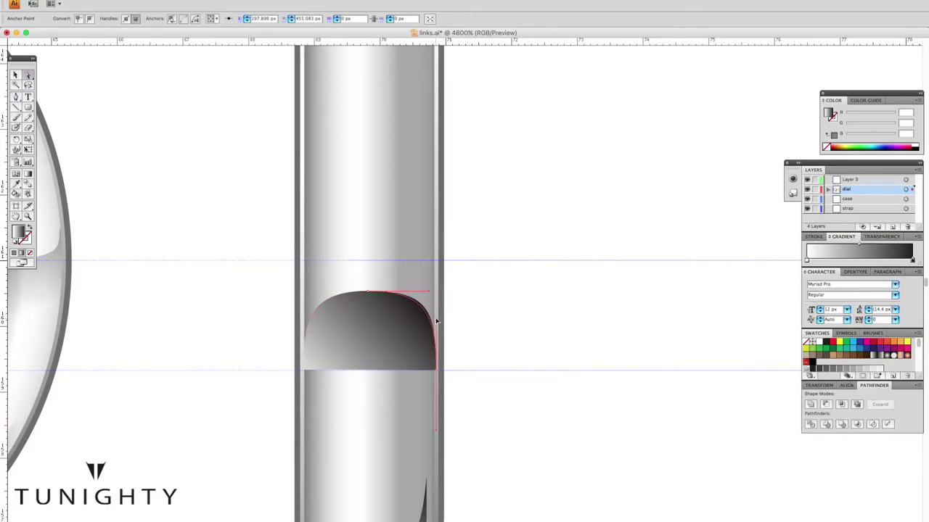
left_click_drag(436, 320, 407, 324)
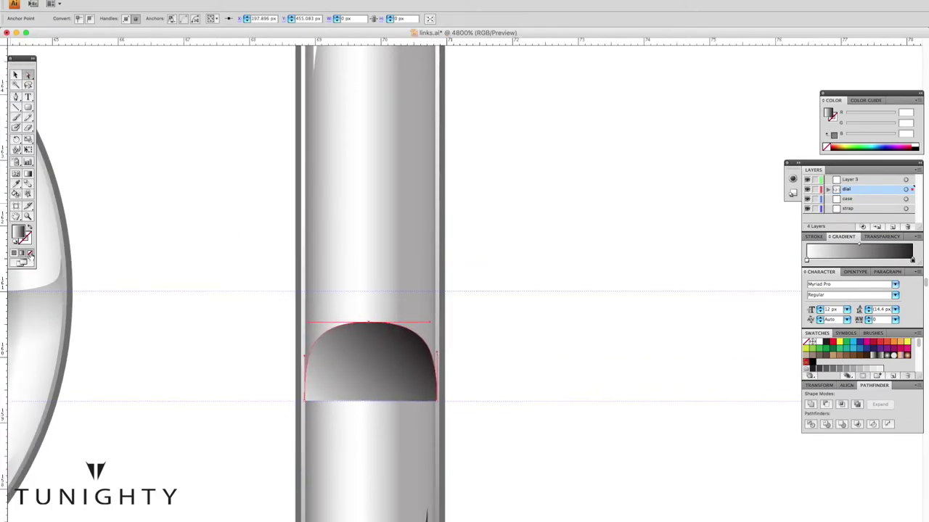
left_click(30, 254)
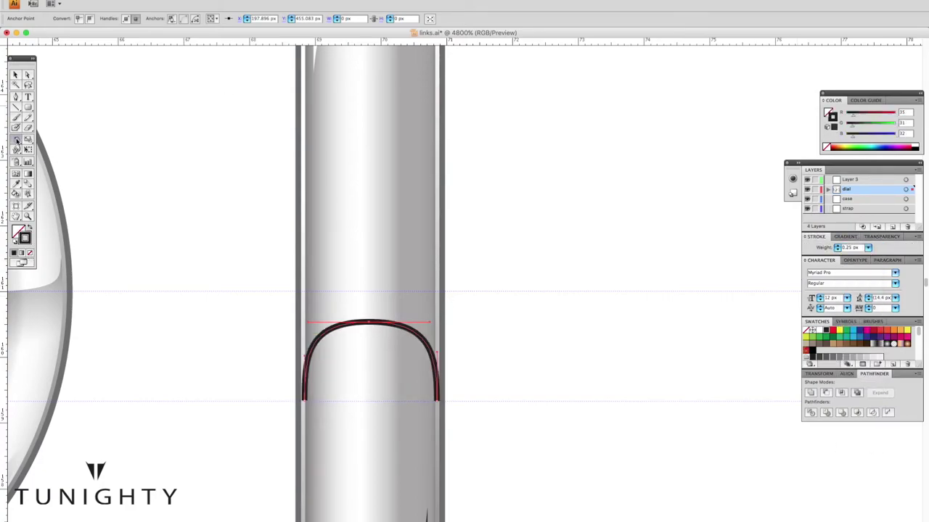
Reflect the arc from an origin above it and create a mirrored copy.
left_click(360, 290, "alt")
left_click(666, 221)
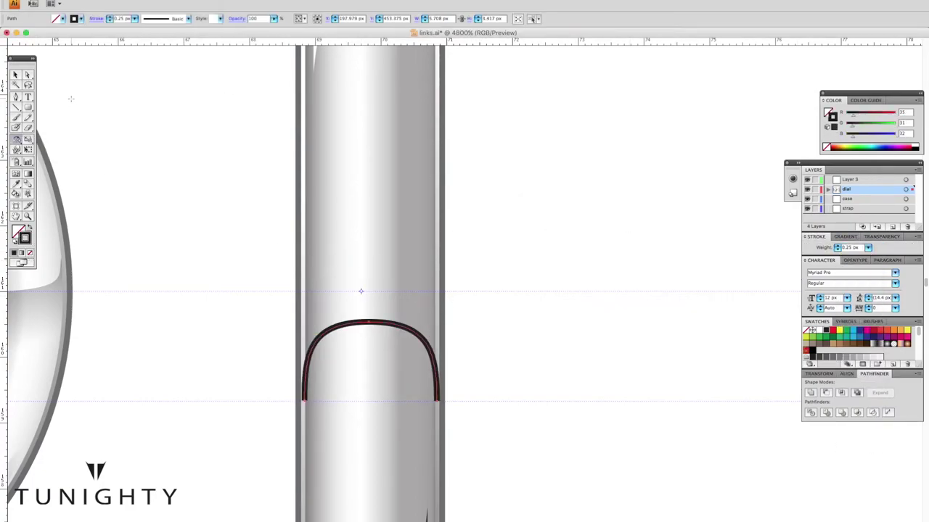
left_click(395, 286, "alt")
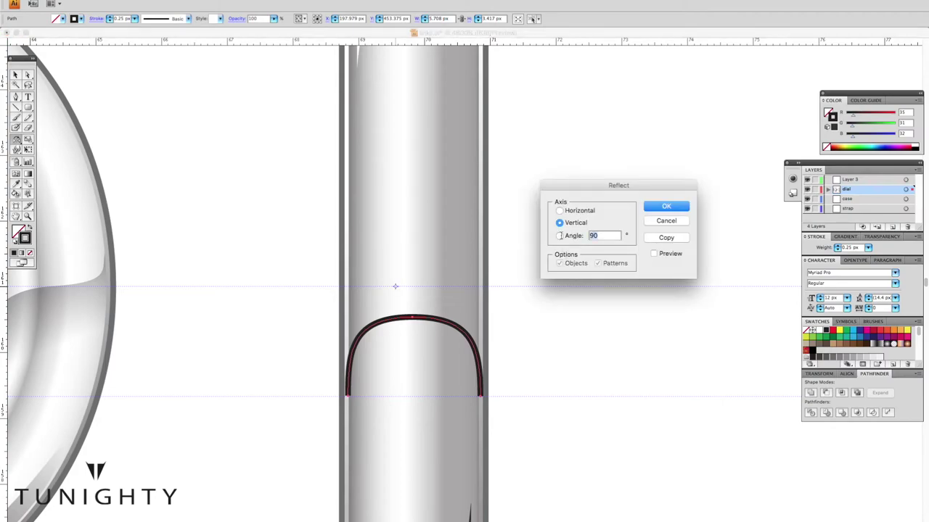
left_click(666, 237)
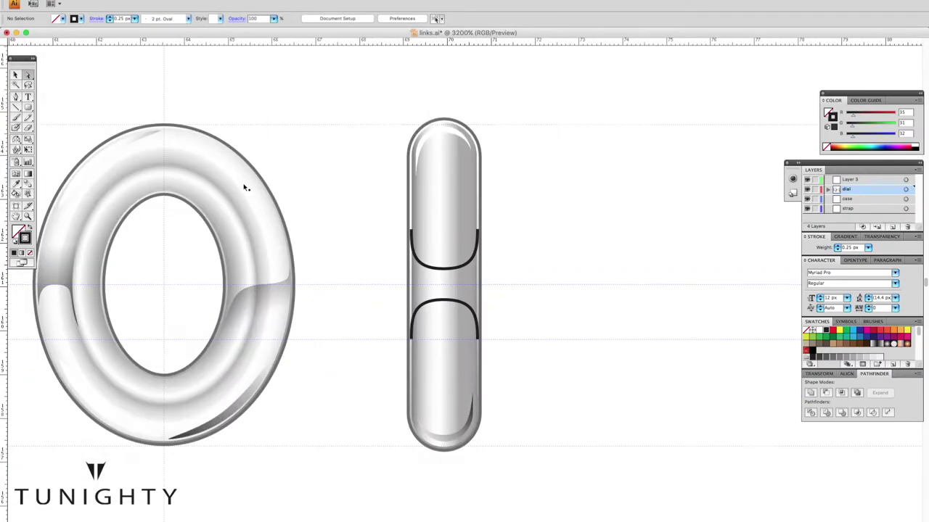
Select both mirrored arcs and remove their stroke.
left_click(397, 234)
left_click(400, 315)
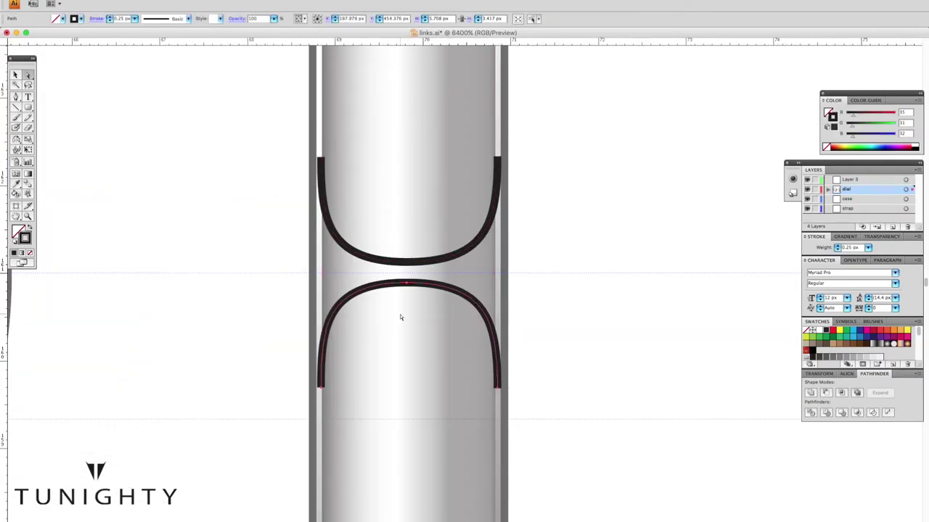
key("ctrl+minus")
key("ctrl+plus")
key("ctrl+plus")
key("ctrl+plus")
left_click(468, 261, "shift")
key("slash")
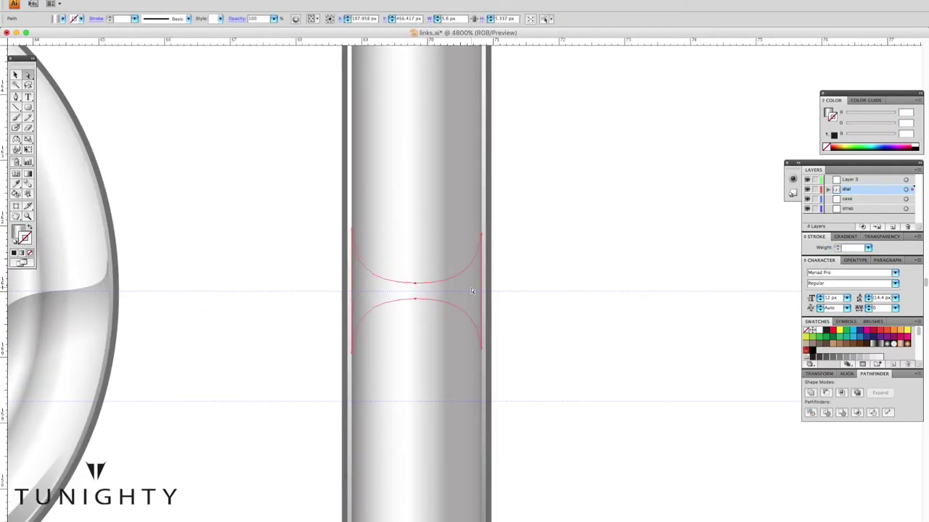
left_click(444, 257)
key("ctrl+z")
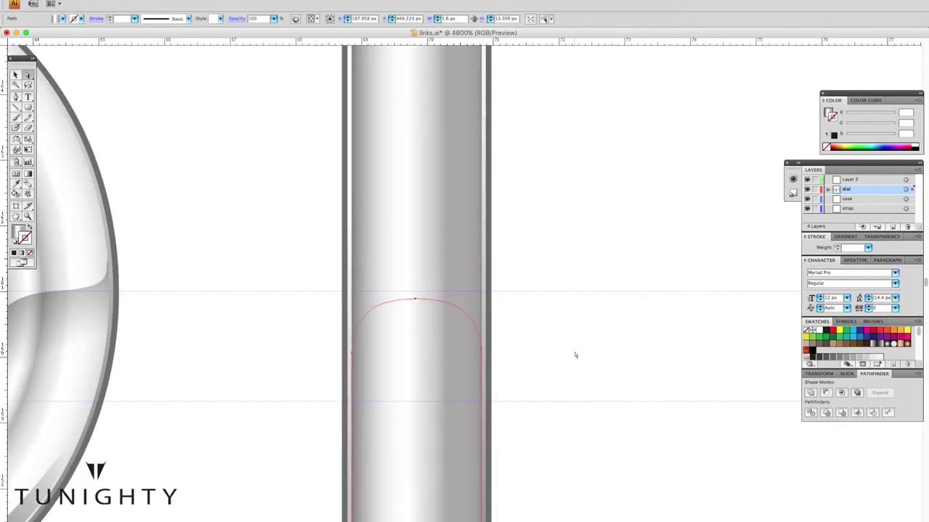
key("ctrl+minus")
Fill the top and lower pieces with vertical white-to-black gradients.
key("g")
key("period")
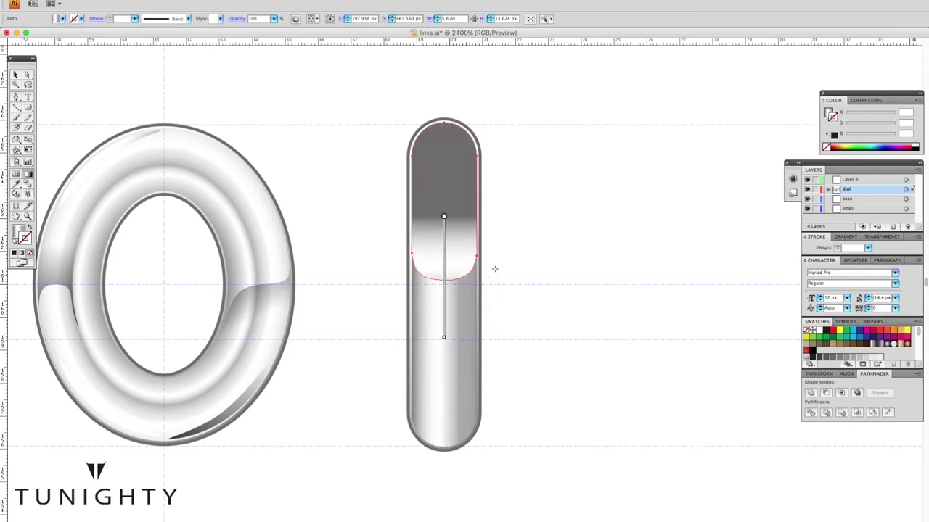
left_click(873, 355)
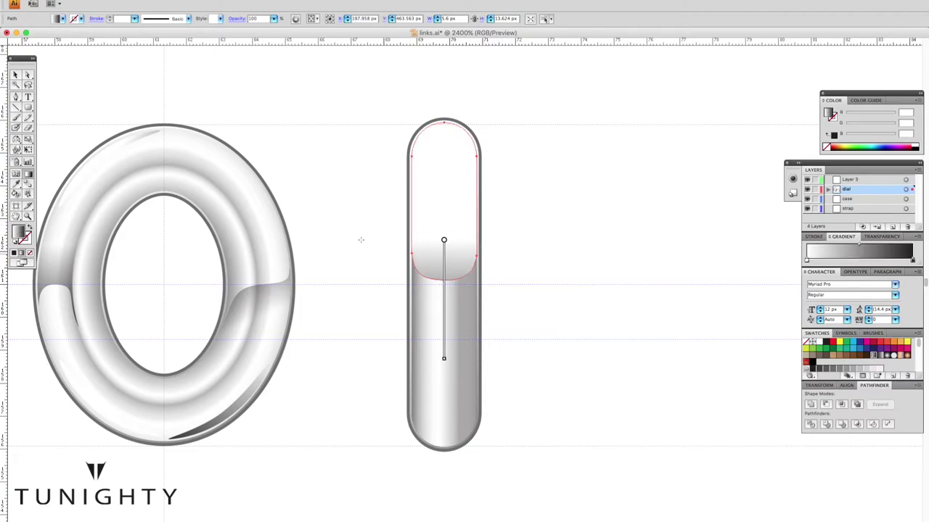
left_click_drag(360, 240, 398, 261)
left_click_drag(501, 347, 502, 281)
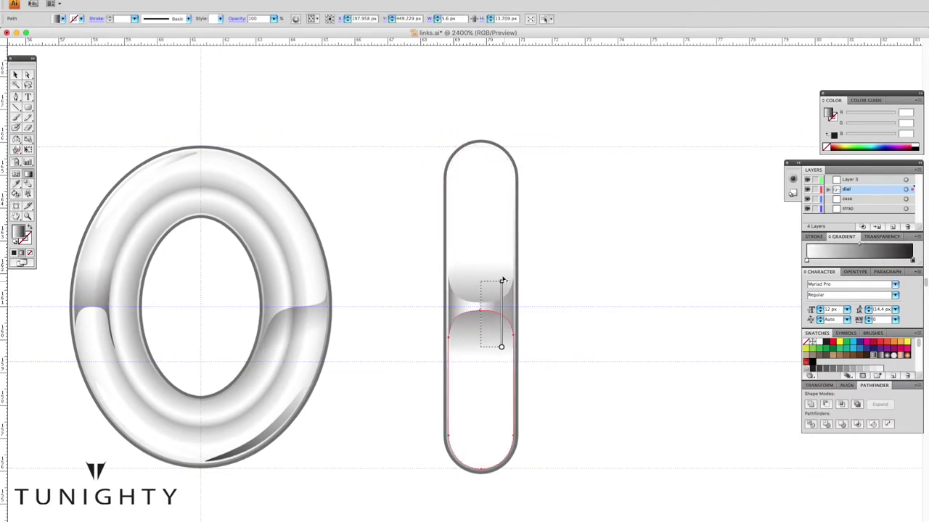
left_click_drag(491, 201, 574, 207)
key("ctrl+z")
key("Delete")
Restore the glossy highlights, darken the halves with Multiply gradients, and shade the centre band grey.
left_click(454, 307)
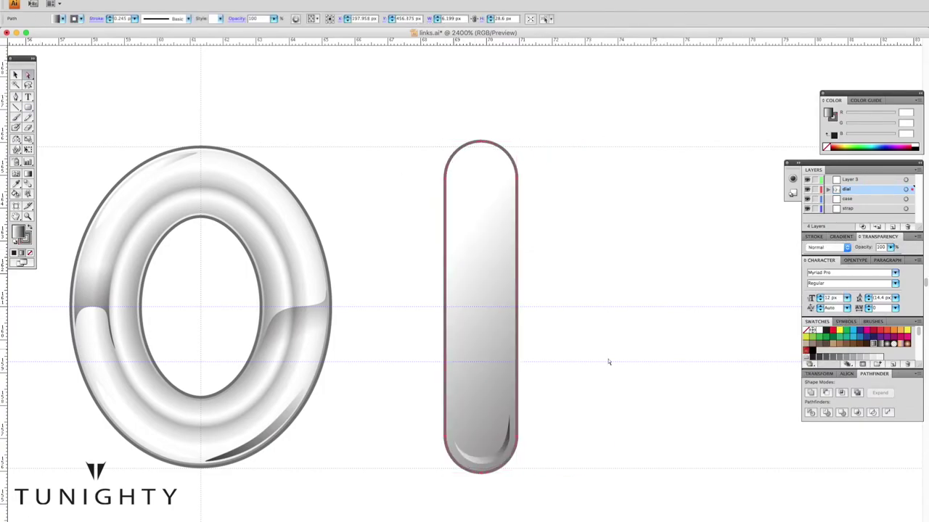
key("ctrl+z")
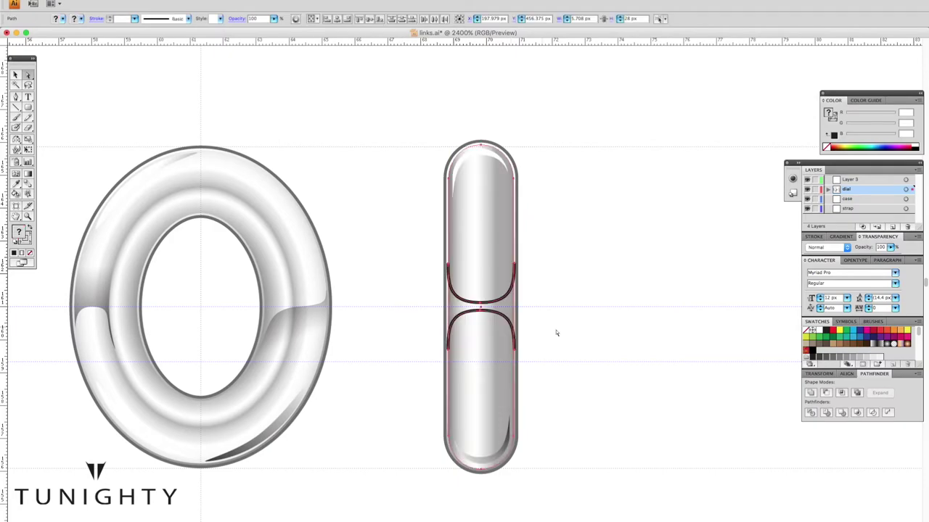
key("ctrl+z")
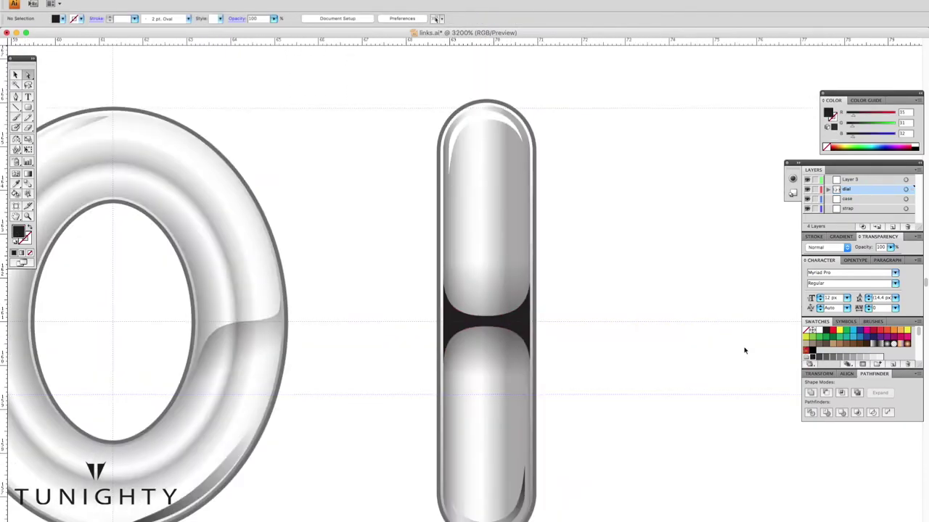
left_click(535, 342)
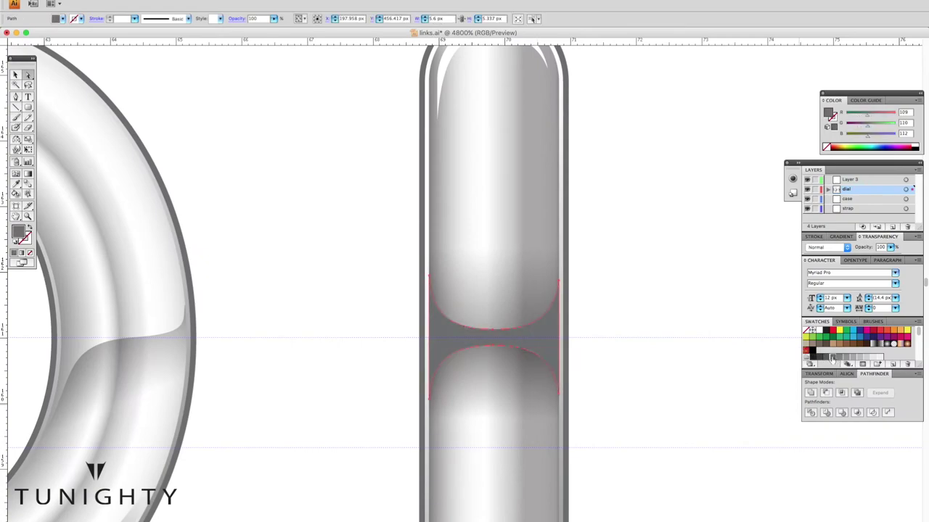
left_click(631, 371)
key("ctrl+0")
key("ctrl+plus")
key("ctrl+plus")
key("ctrl+plus")
Alt-drag a copy of the bar link through the top of the oval ring.
left_click(578, 244)
mouse_move(269, 203)
left_mouse_down()
mouse_move(408, 415)
mouse_move(516, 471)
mouse_move(675, 485)
left_mouse_up()
left_click(559, 452)
left_click_drag(603, 401, 416, 282)
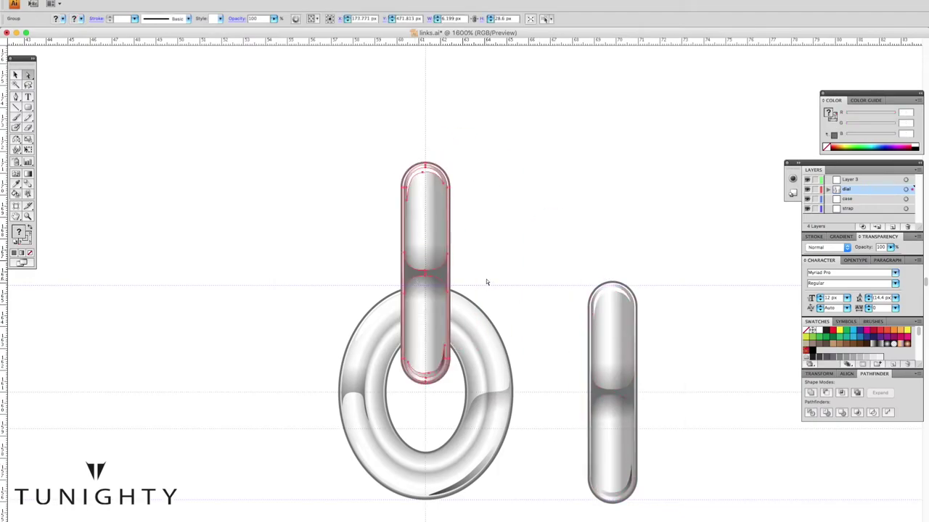
left_click(517, 283)
Alt-drag another bar link copy through the ring's bottom and inspect the crossing up close.
scroll(525, 292, "down", 2)
left_click_drag(429, 121, 429, 358)
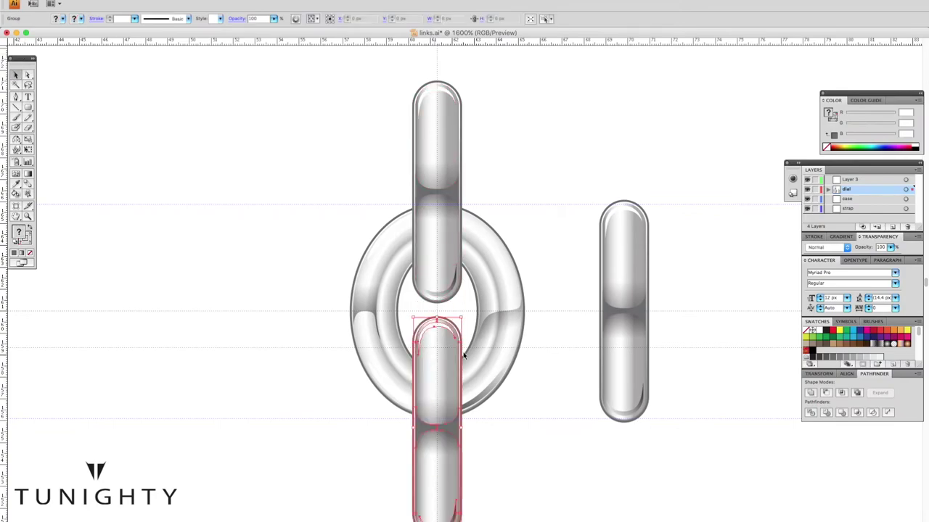
left_click(518, 176)
key("ctrl+minus")
key("ctrl+plus")
key("ctrl+plus")
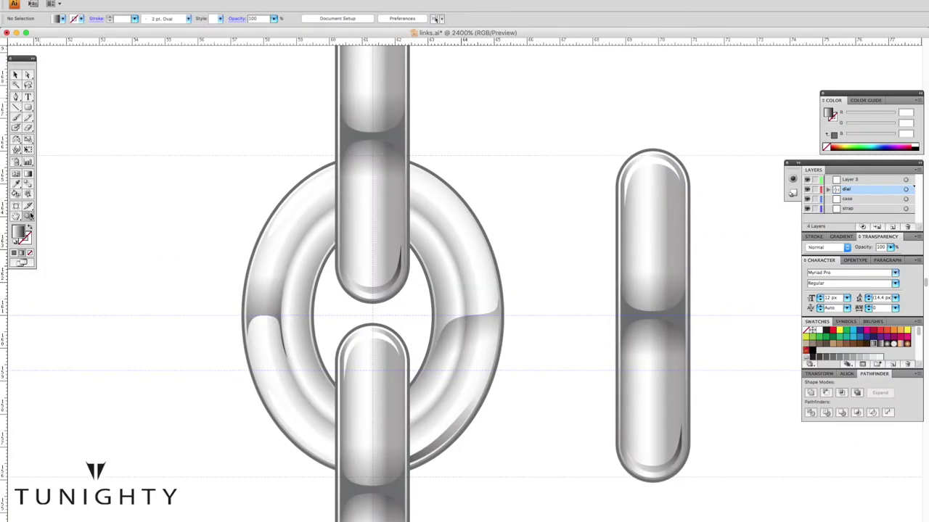
left_click(28, 215)
left_click(327, 290)
Draw a closed shadow path where the upper capsule meets the ring, bending its curved edge outward.
left_click(350, 154)
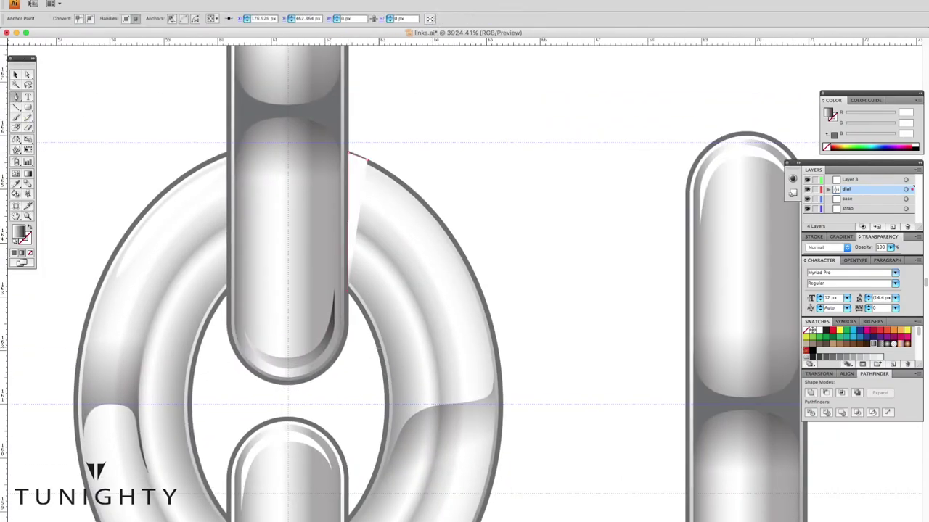
left_click(378, 343)
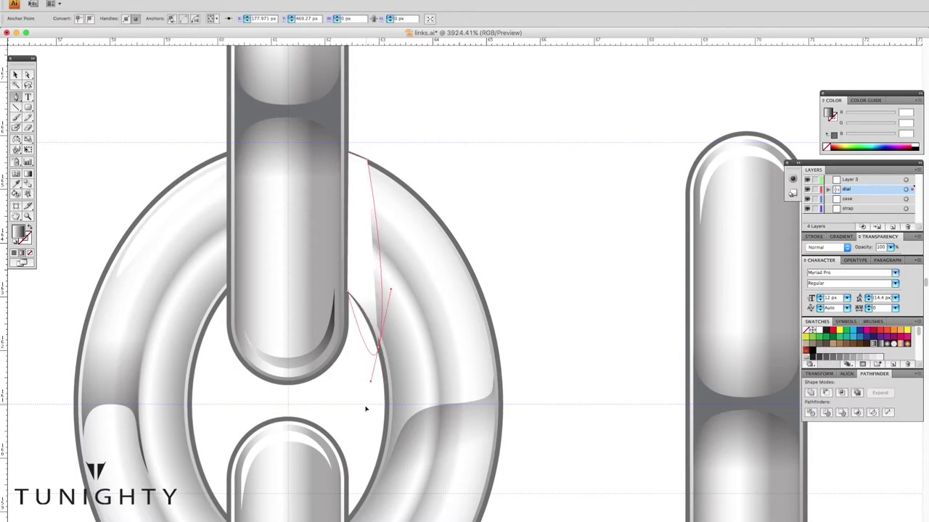
left_click(350, 154)
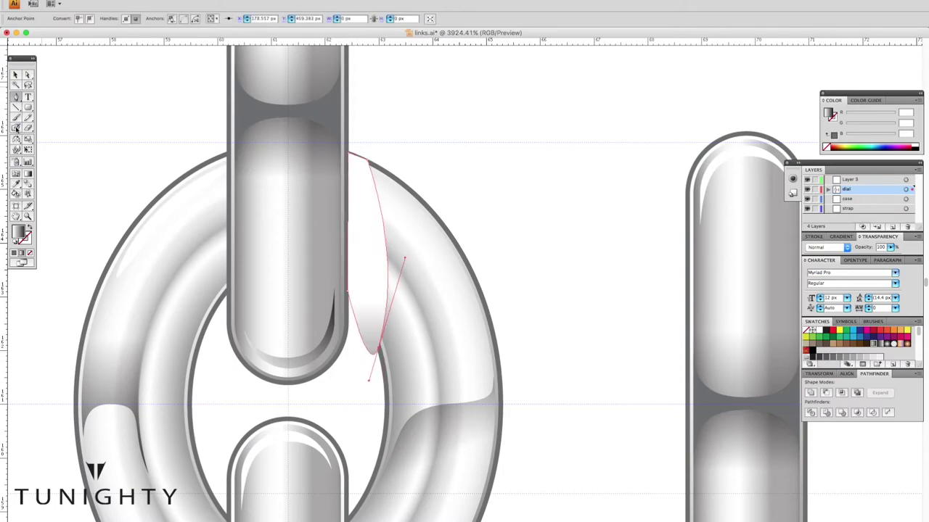
left_click(29, 76)
left_click(357, 329)
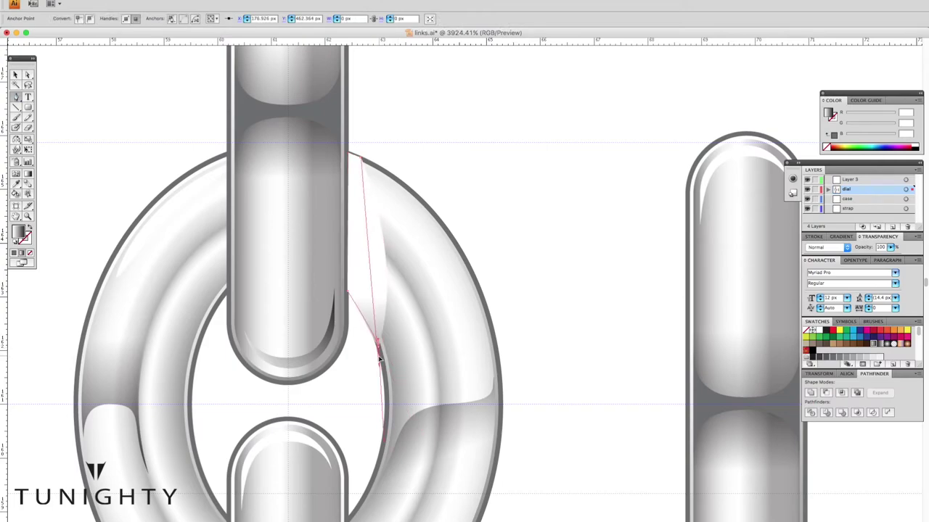
key("ctrl+shift+a")
key("p")
left_click(377, 345, "ctrl")
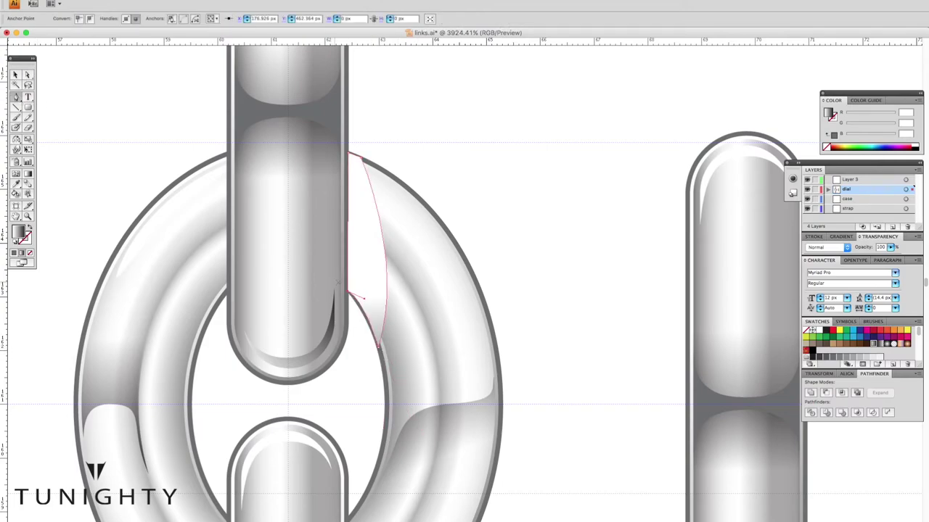
left_click_drag(363, 162, 404, 267)
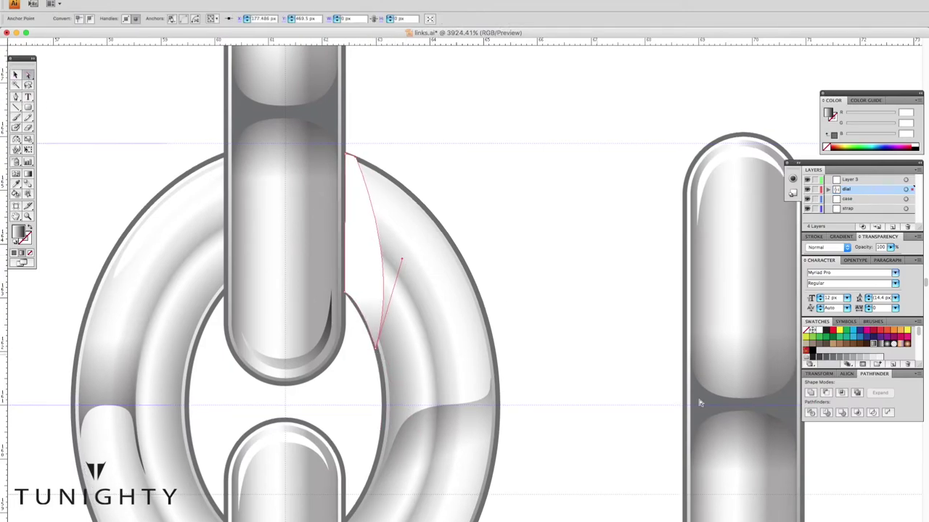
Fill the shadow dark grey, set it to Multiply, and fit its curve to the ring.
left_click(826, 357)
left_click(827, 247)
left_click(838, 267)
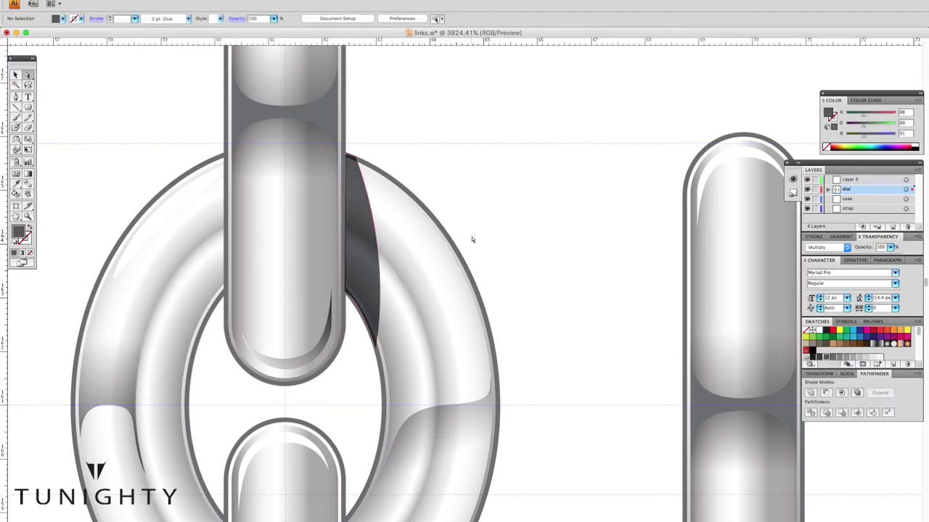
scroll(471, 239, "down", 5)
scroll(548, 304, "up", 6)
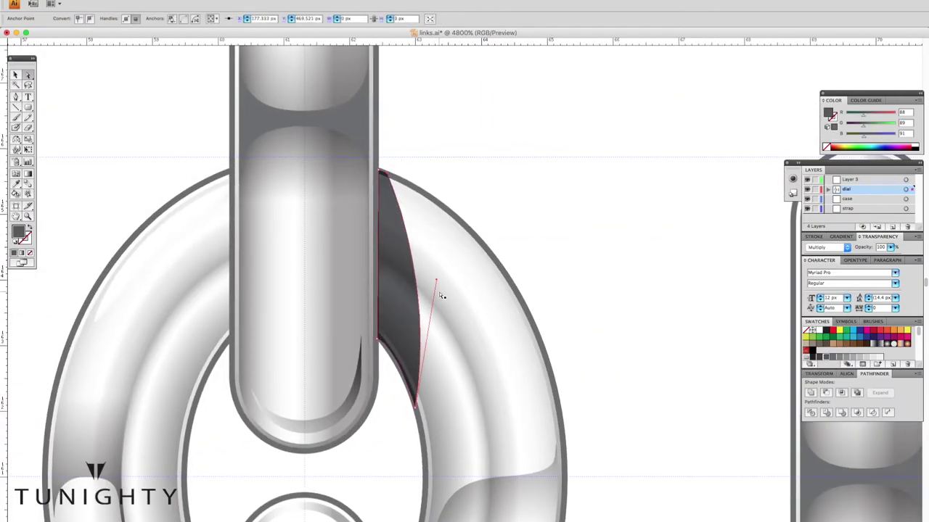
left_click_drag(438, 288, 431, 262)
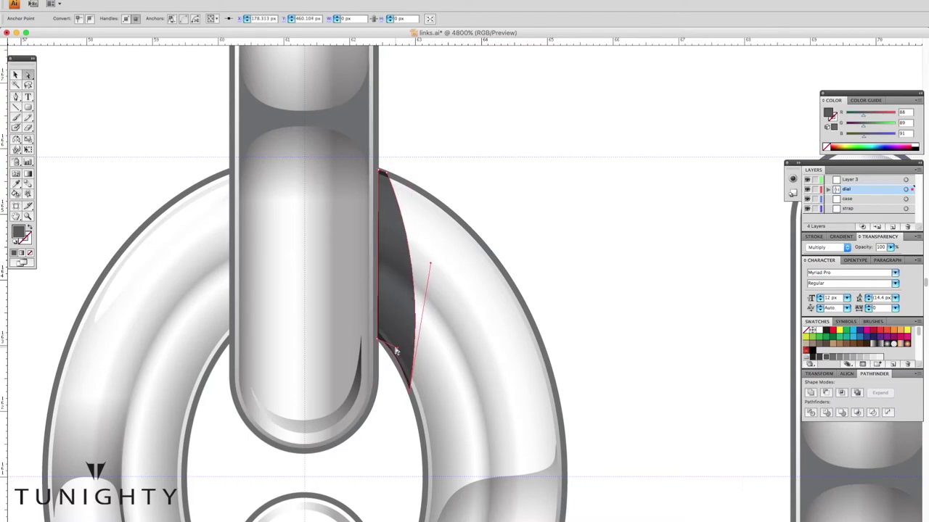
left_click(674, 437)
Zoom to the lower link's crossing and start a matching shadow path there.
key("ctrl+minus")
key("ctrl+minus")
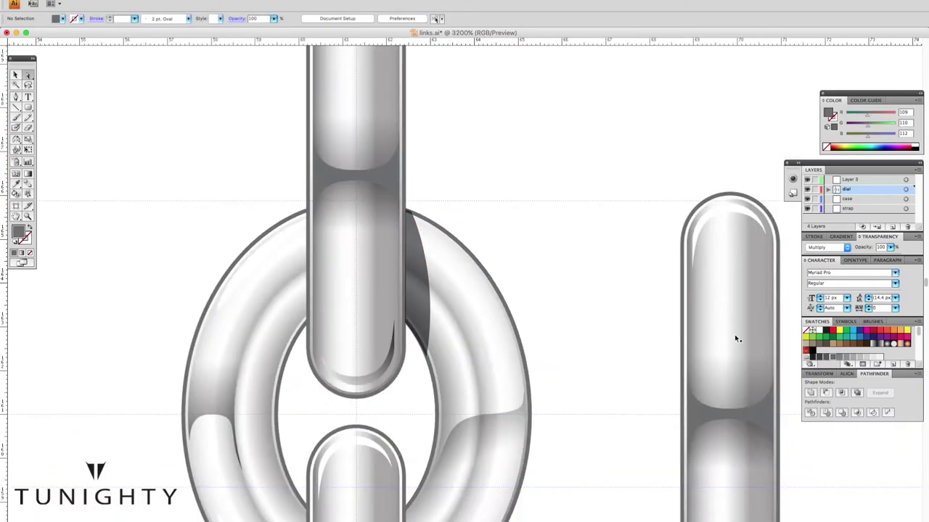
key("ctrl+minus")
key("ctrl+plus")
key("ctrl+plus")
key("ctrl+plus")
key("p")
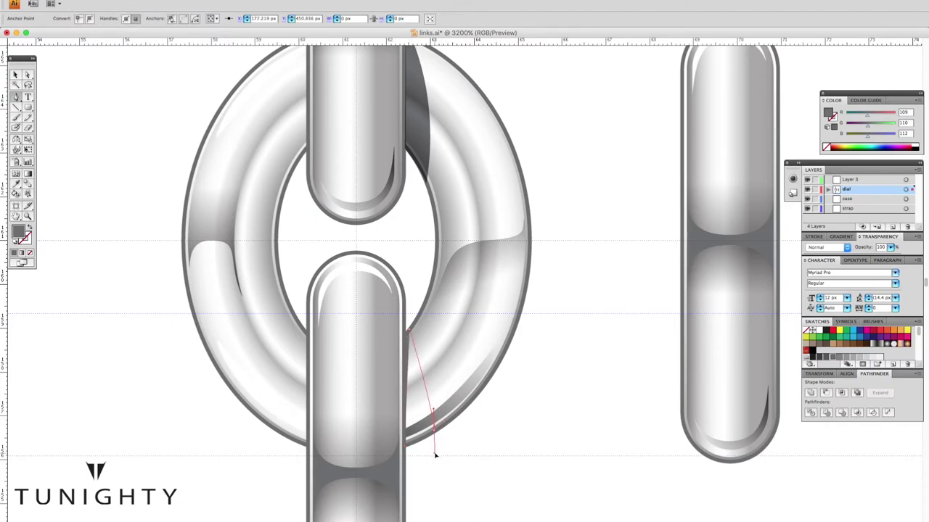
left_click(409, 331)
key("ctrl+shift+a")
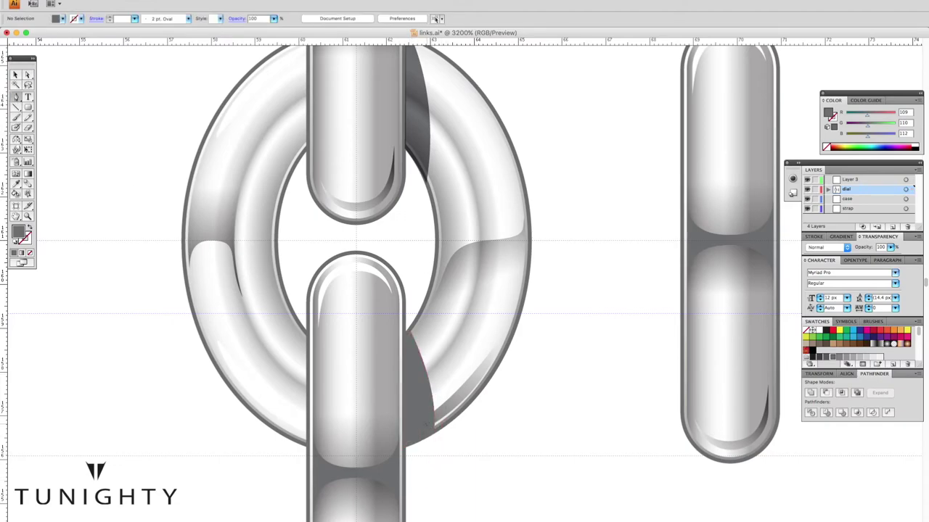
left_click(419, 355)
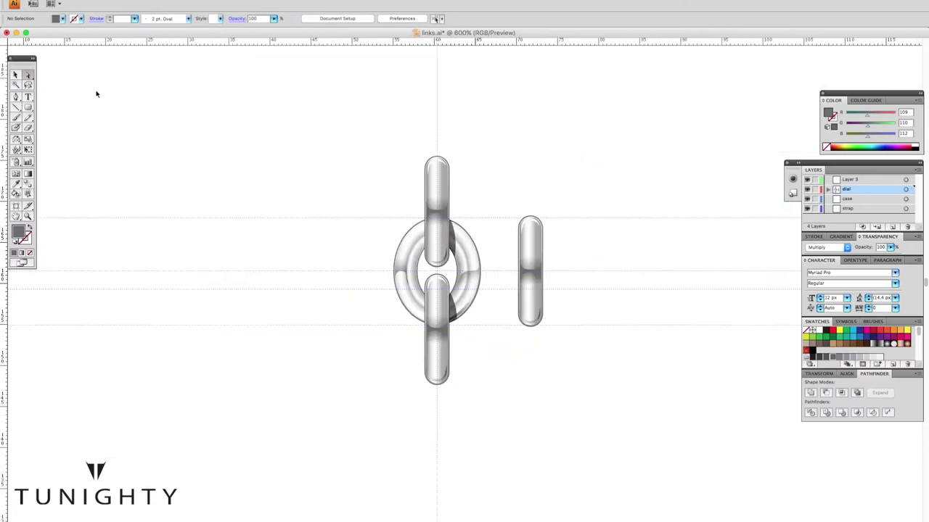
left_click(409, 324)
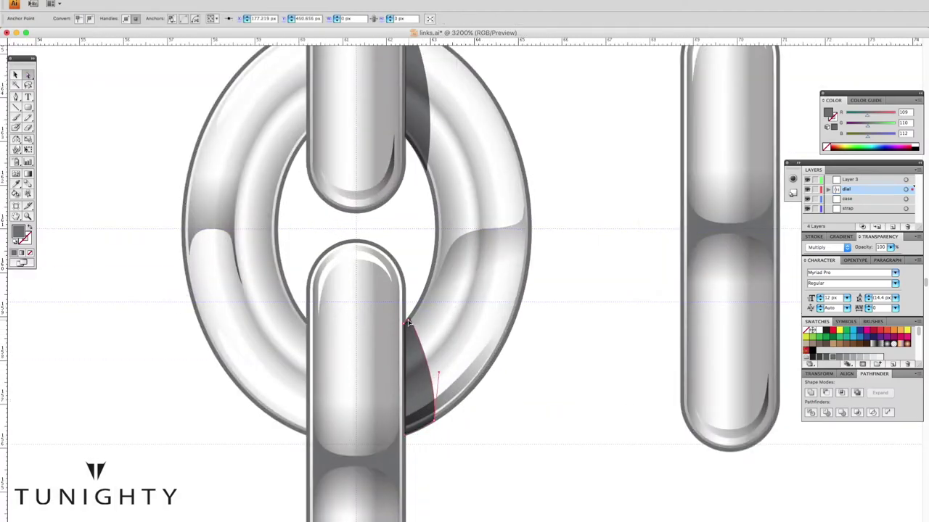
scroll(429, 382, "up", 5)
left_click(425, 281)
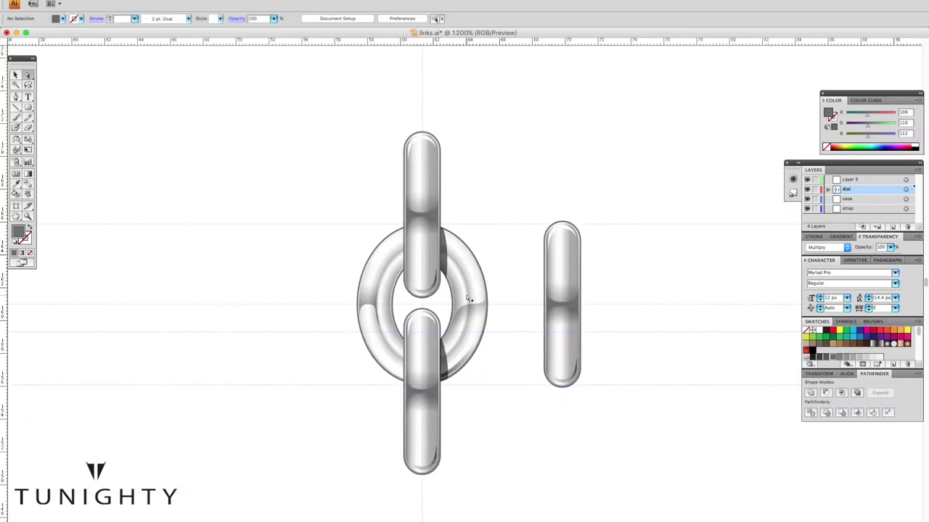
left_click(449, 252)
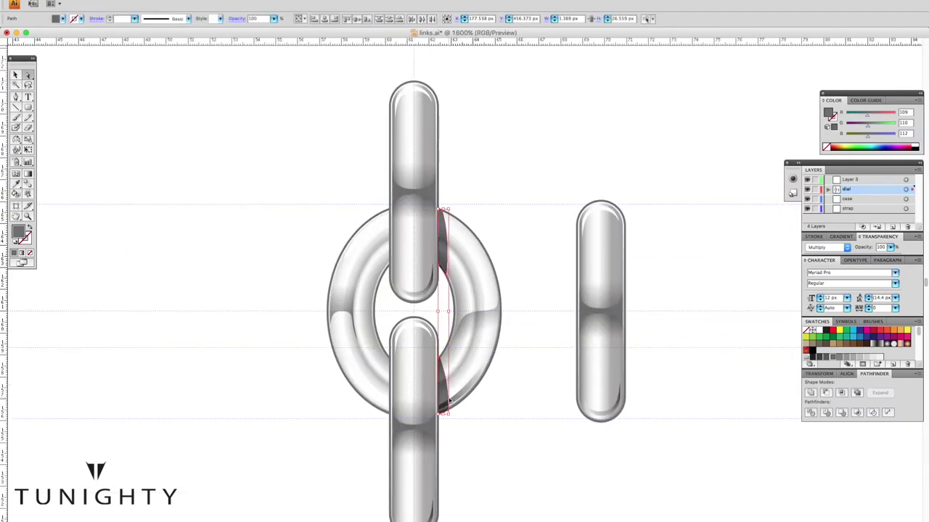
left_click(673, 354)
key("ctrl+minus")
key("ctrl+minus")
key("ctrl+minus")
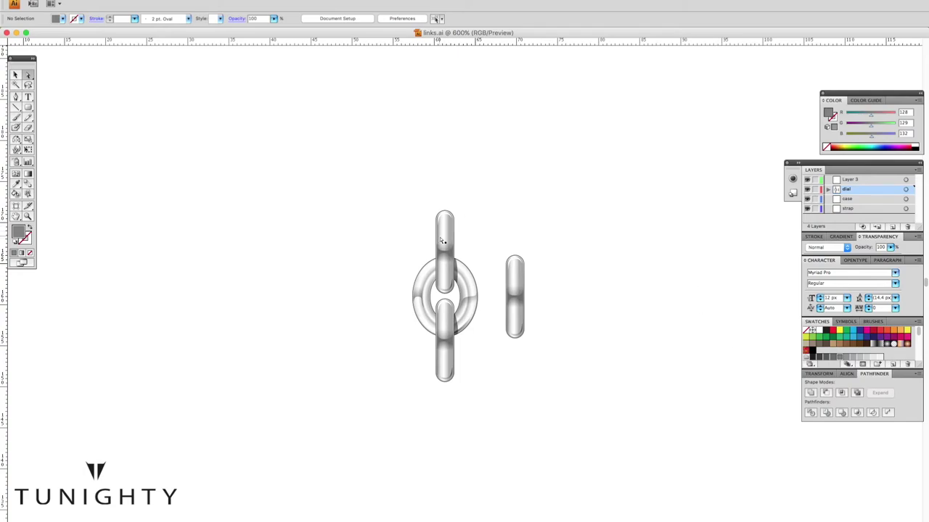
Add ring copies below the lower bar and above the top bar, placed behind the bars.
key("ctrl+plus")
key("ctrl+plus")
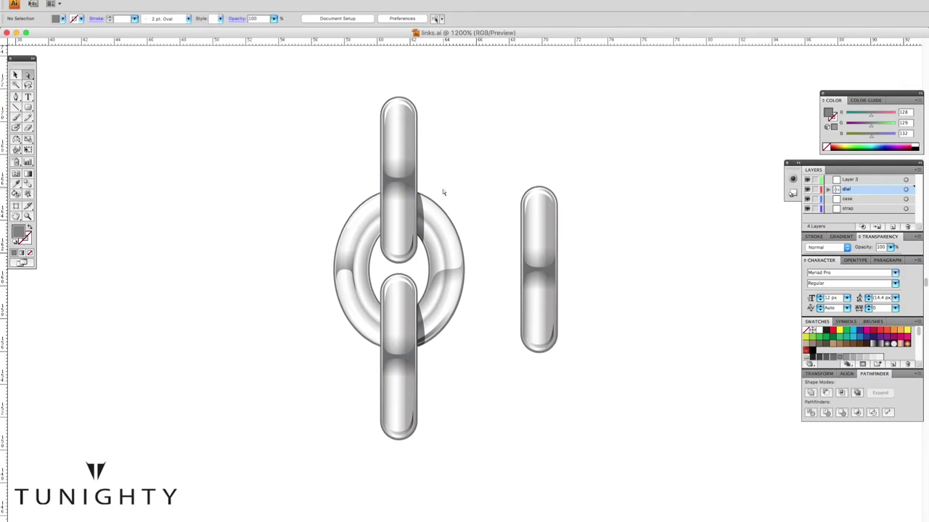
left_click(348, 247)
left_click_drag(349, 248, 453, 433)
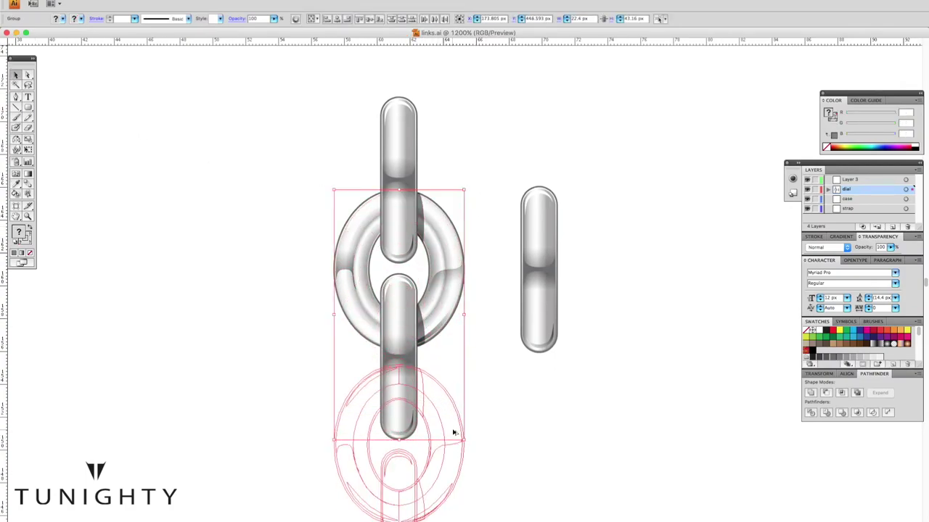
left_click(245, 125)
key("ctrl+minus")
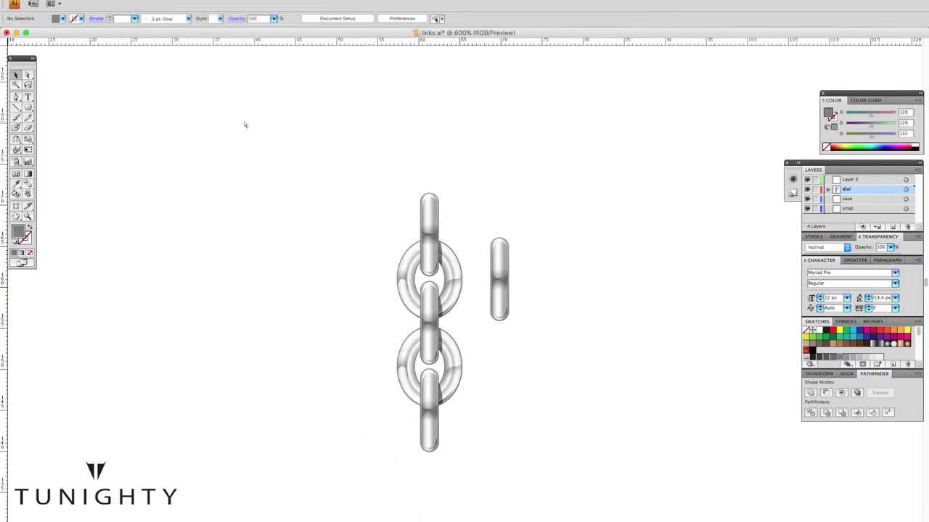
key("ctrl+plus")
key("ctrl+plus")
left_click_drag(412, 322, 419, 147)
key("ctrl+shift+a")
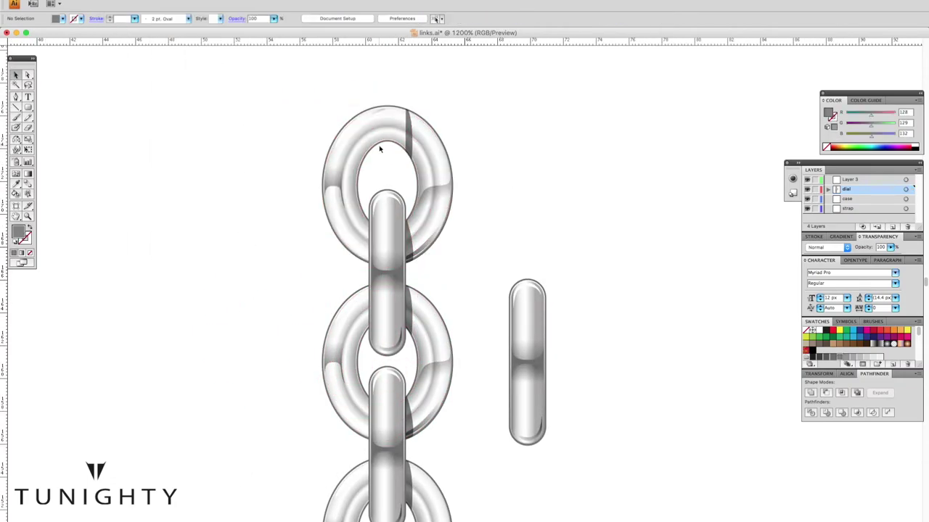
Duplicate the three-ring chain twice, placing the copies side by side to the right.
scroll(316, 210, "down", 3)
key("ctrl+minus")
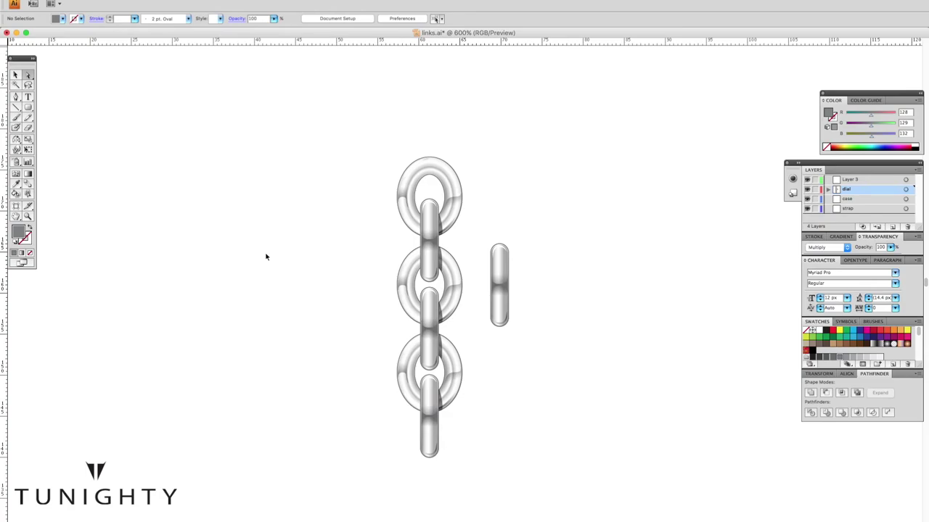
key("ctrl+plus")
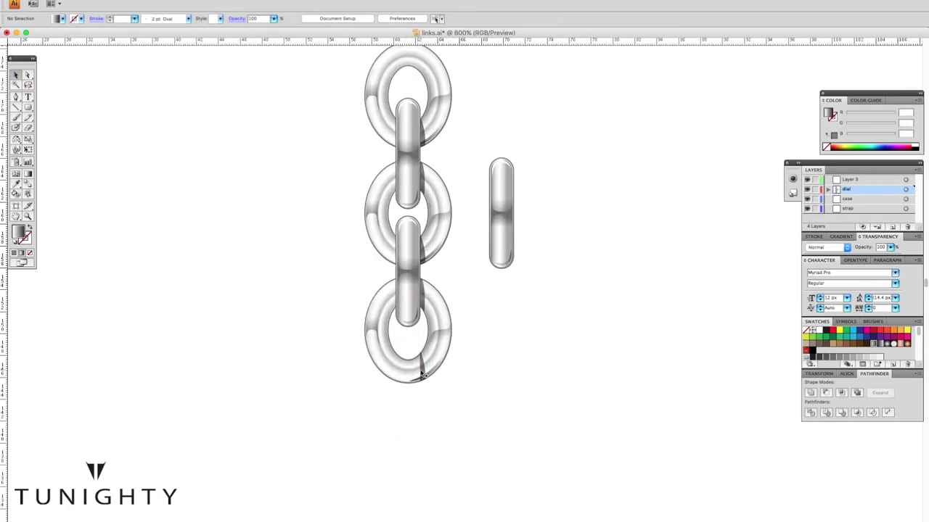
left_click(422, 374)
left_click_drag(216, 221, 158, 296)
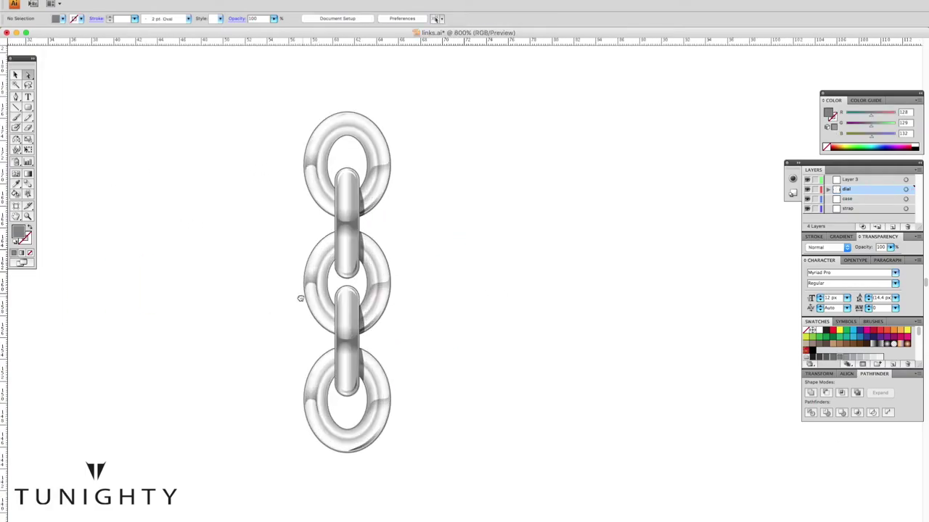
left_click_drag(303, 312, 444, 312)
left_click_drag(448, 268, 595, 269)
left_click(697, 283)
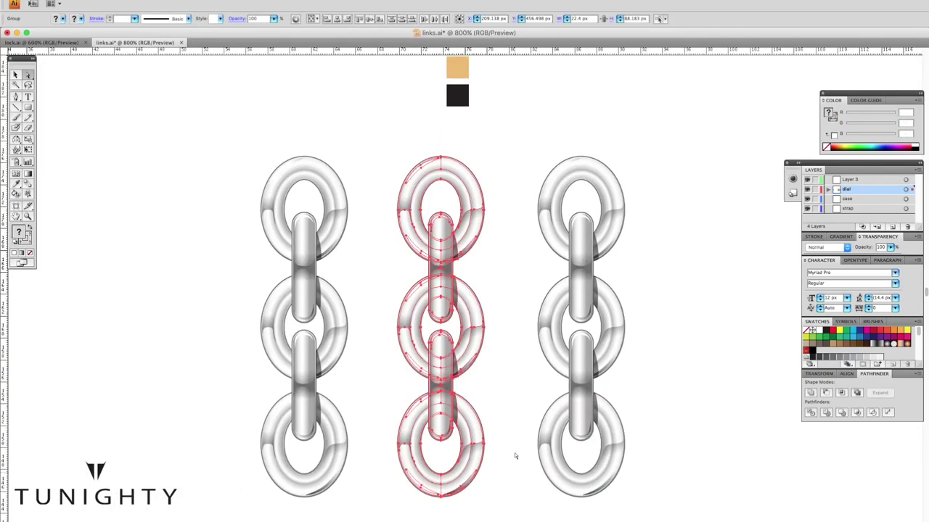
Copy a chain to the left to make four, trying and undoing a darker look on the second.
left_click_drag(504, 379, 239, 379)
left_click(172, 154)
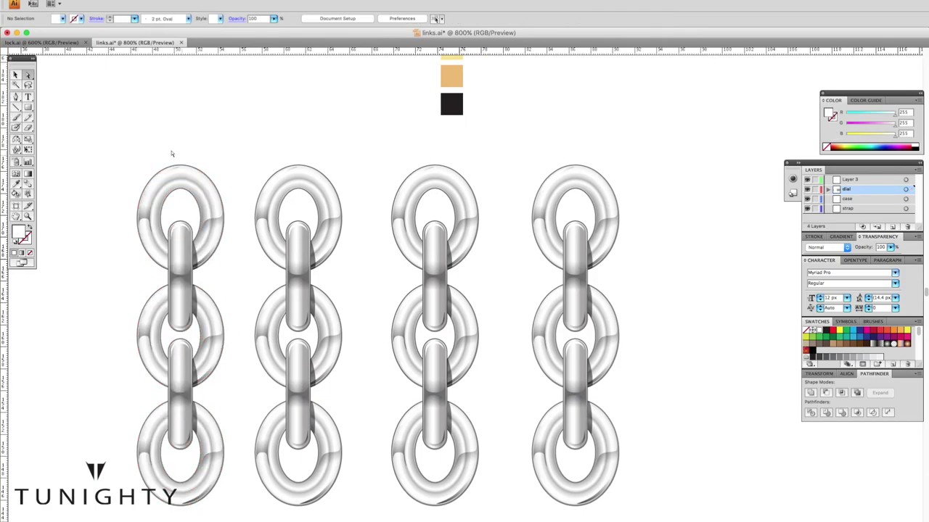
left_click(181, 174)
left_click_drag(181, 218, 165, 218)
left_click(298, 218)
key("ctrl+z")
key("ctrl+plus")
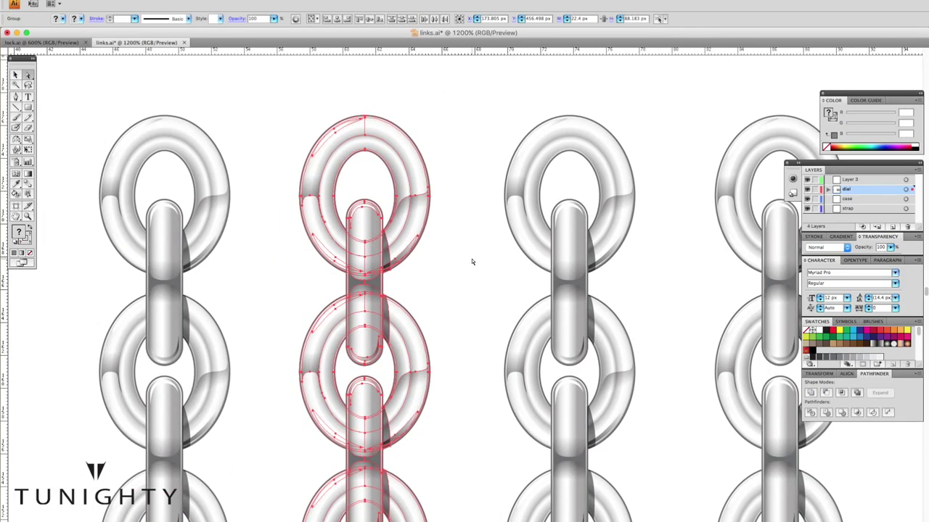
key("d")
key("ctrl+z")
key("ctrl+minus")
Recolour the second chain's rings and bars dark grey and clear the holes inside its rings.
left_click(412, 216)
left_click(420, 351, "shift")
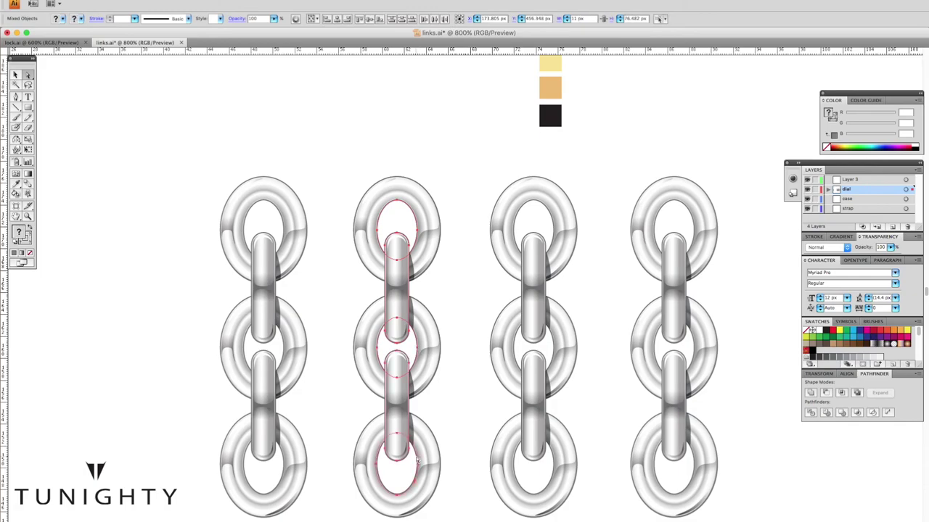
left_click_drag(452, 429, 346, 182)
key("period")
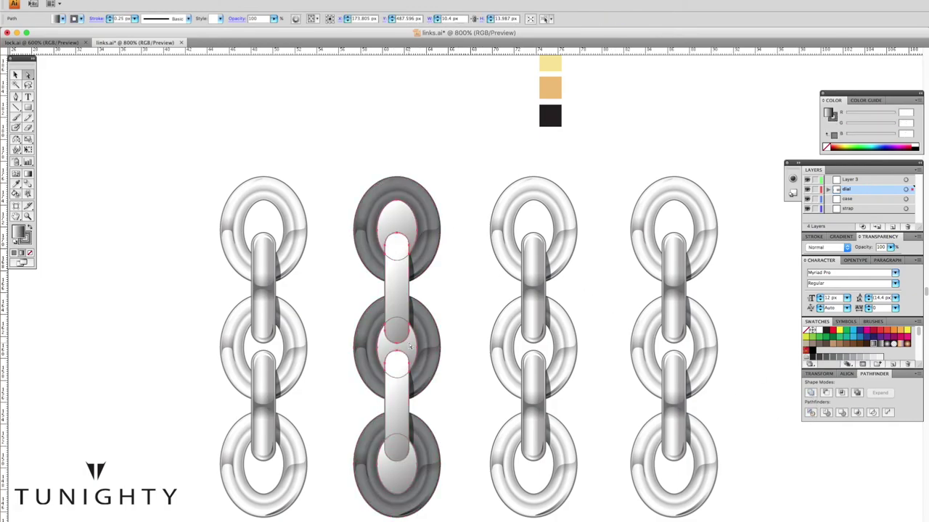
key("i")
left_click(387, 351)
left_click(810, 412)
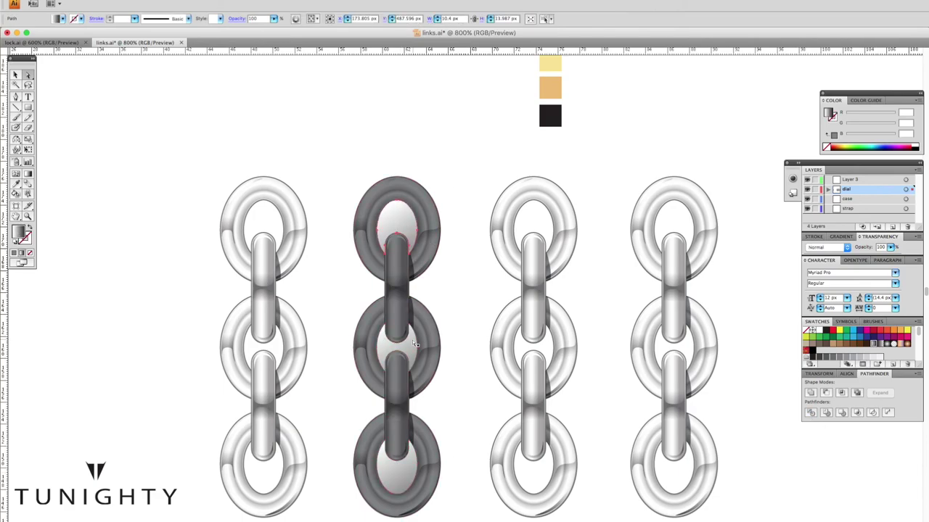
left_click(449, 206)
left_click_drag(449, 206, 755, 503)
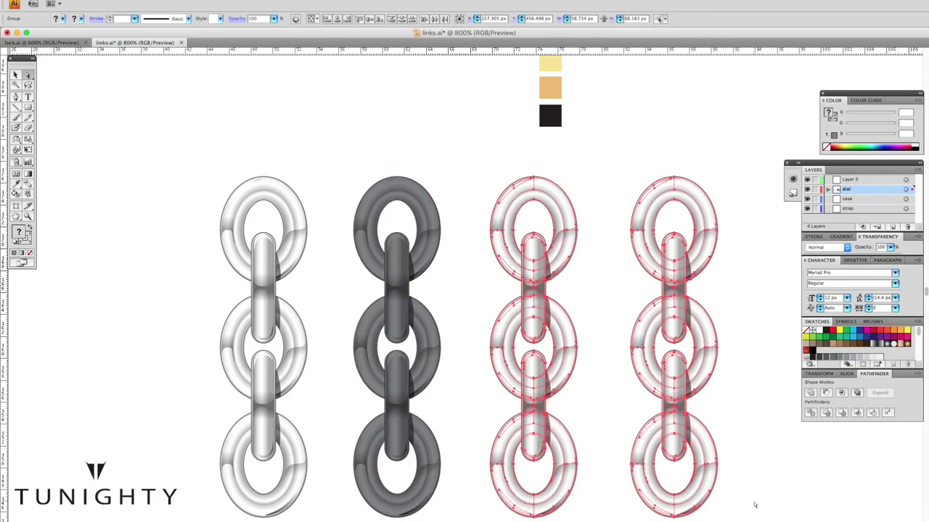
Replace the two right-hand chains with two copies of the dark chain.
key("Delete")
left_click(381, 208)
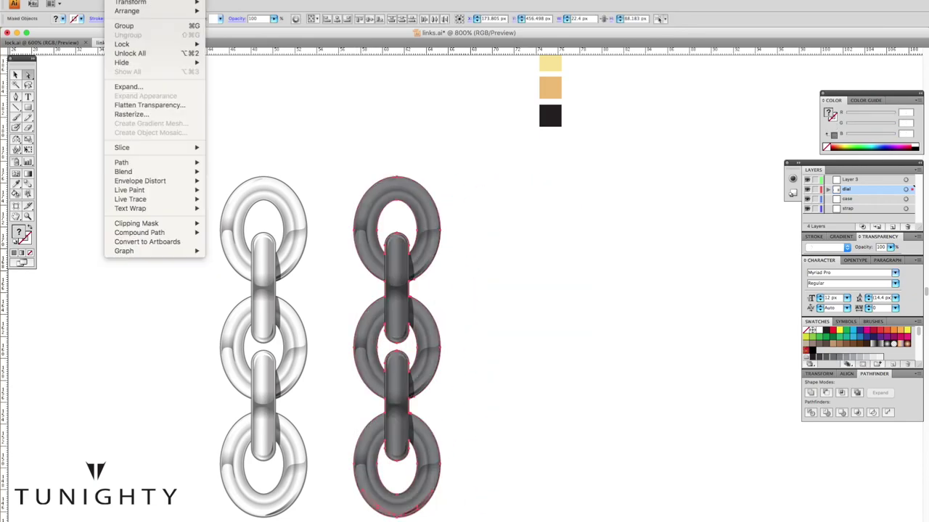
left_click_drag(397, 298, 531, 298)
key("ctrl+d")
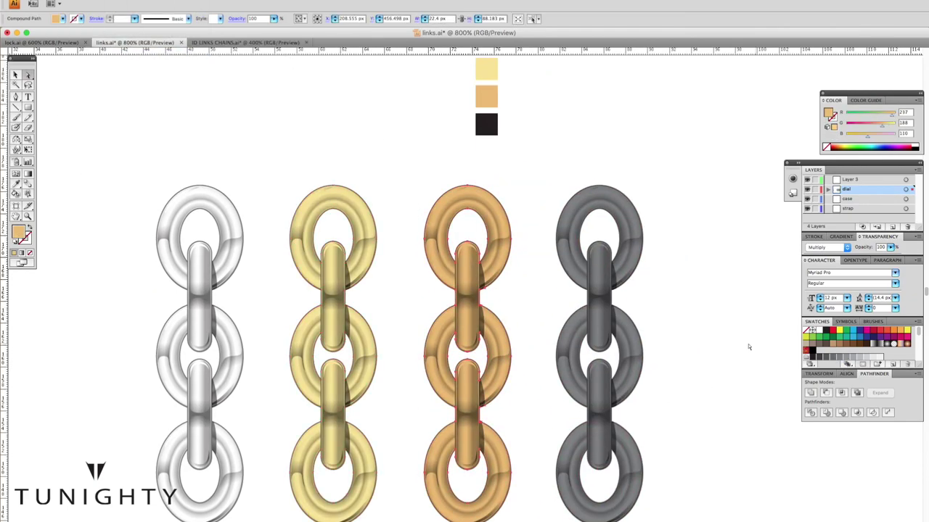
Set the rose-gold and gold chains to Color blending, with the gold chain at 70% opacity.
left_click(827, 247)
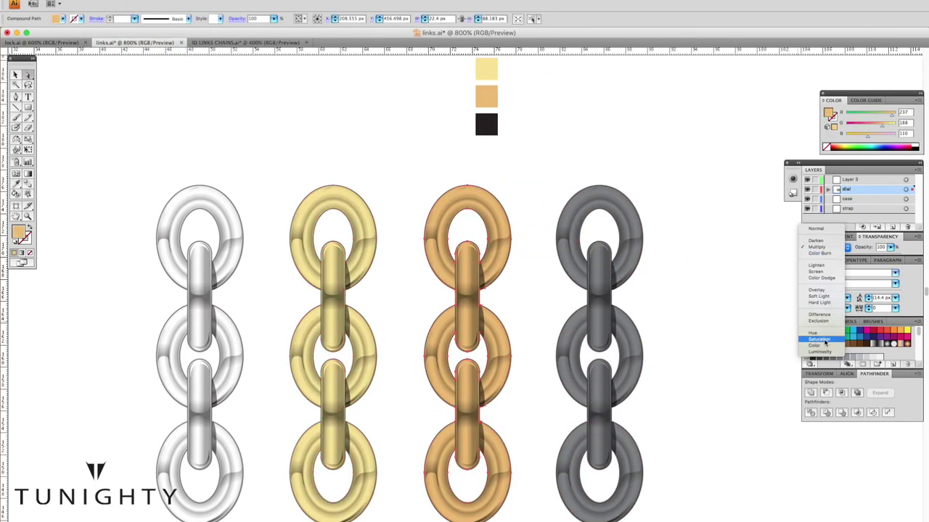
left_click(820, 351)
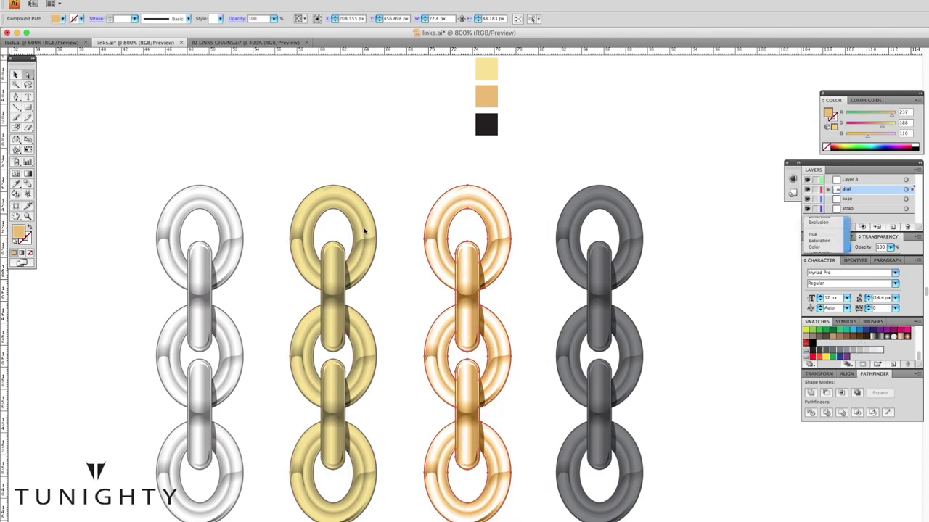
left_click(367, 199)
left_click(828, 248)
left_click(820, 351)
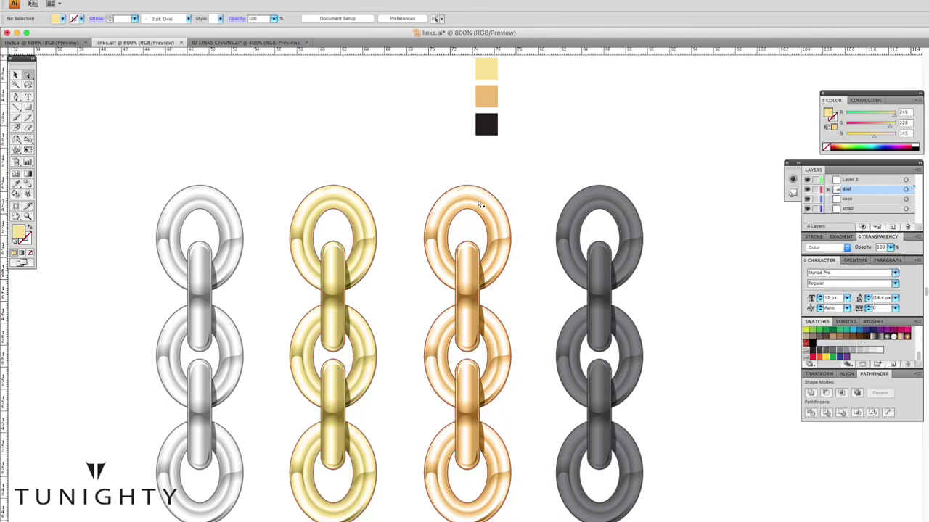
scroll(386, 192, "down", 2)
key("7")
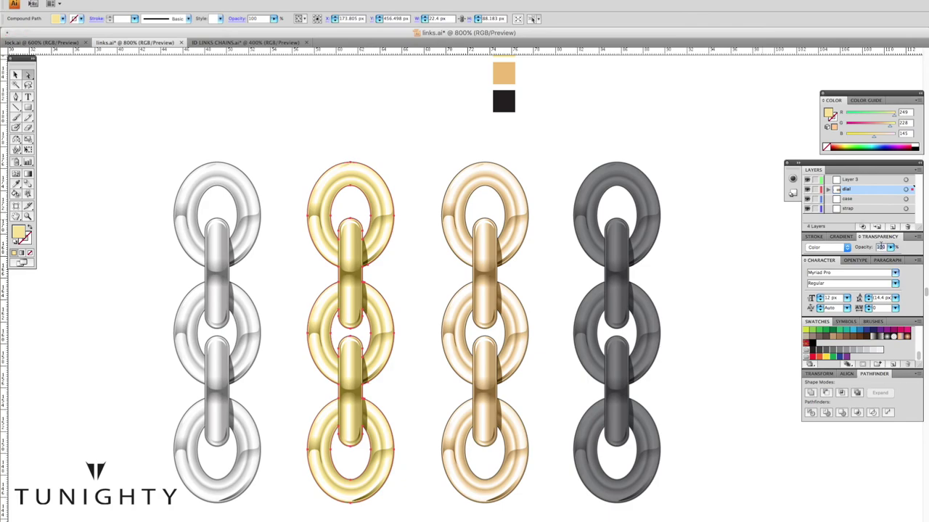
left_click(547, 171)
key("ctrl+minus")
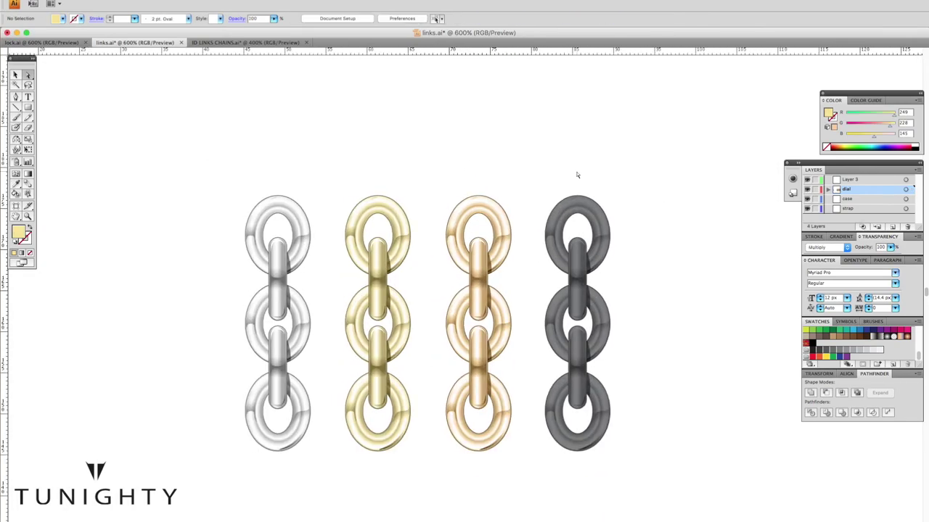
key("ctrl+plus")
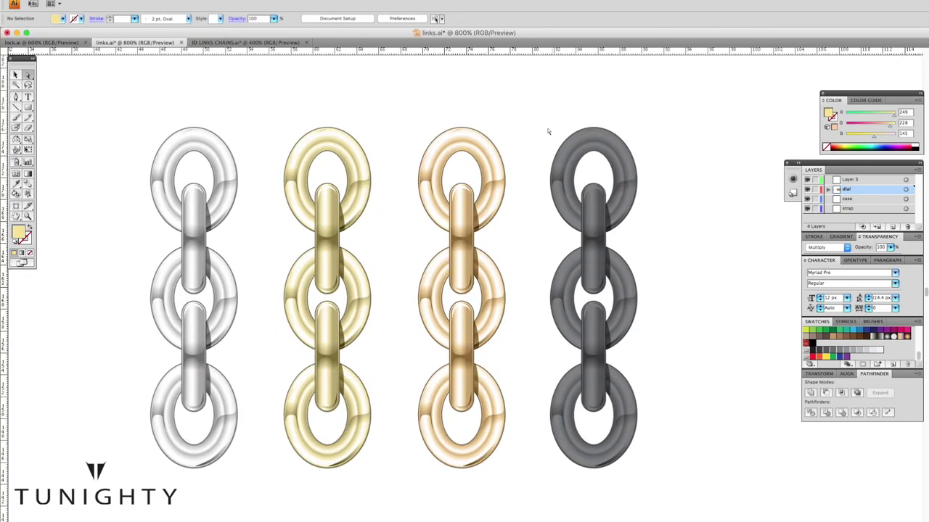
scroll(547, 131, "left", 2)
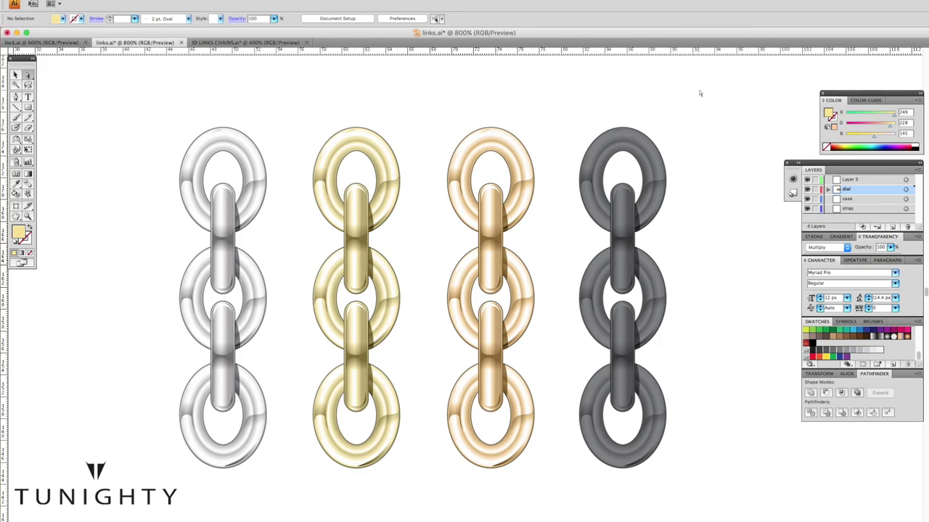
key("ctrl+minus")
key("ctrl+minus")
key("ctrl+plus")
key("ctrl+plus")
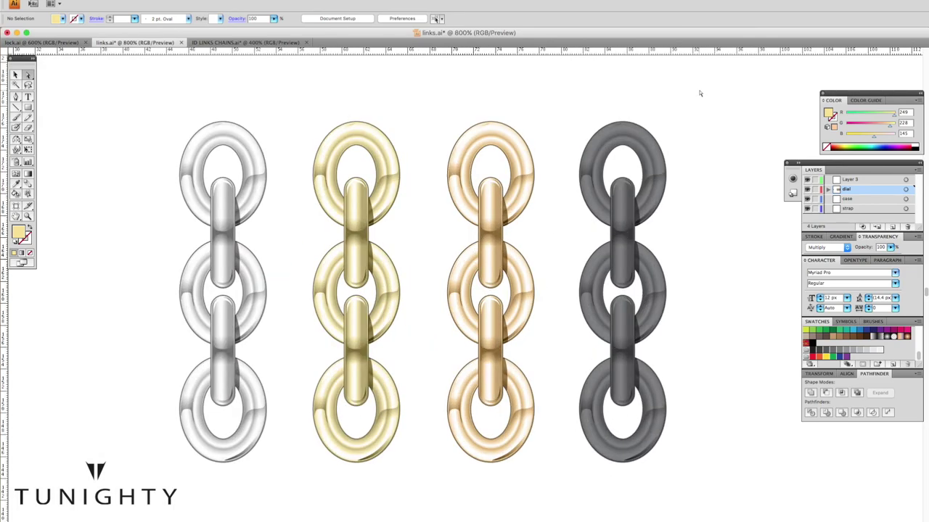
key("ctrl+minus")
key("ctrl+minus")
key("ctrl+plus")
key("ctrl+plus")
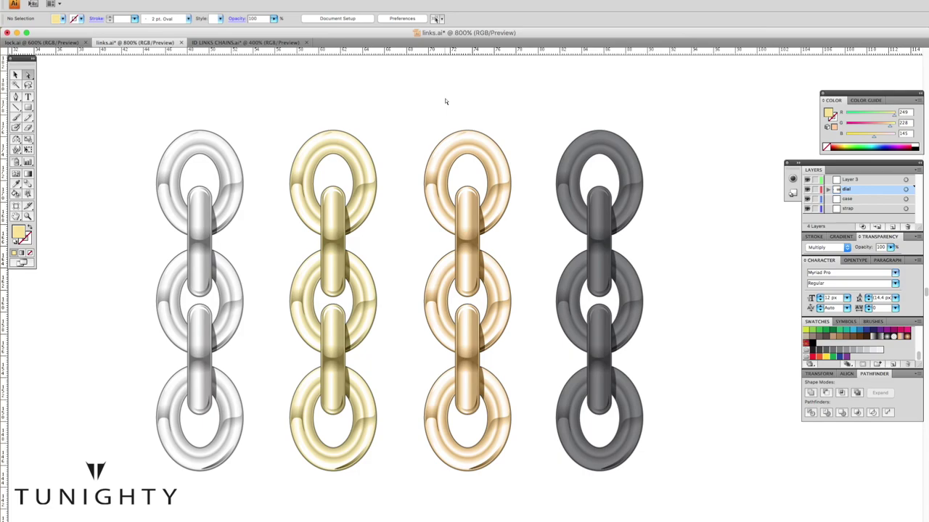